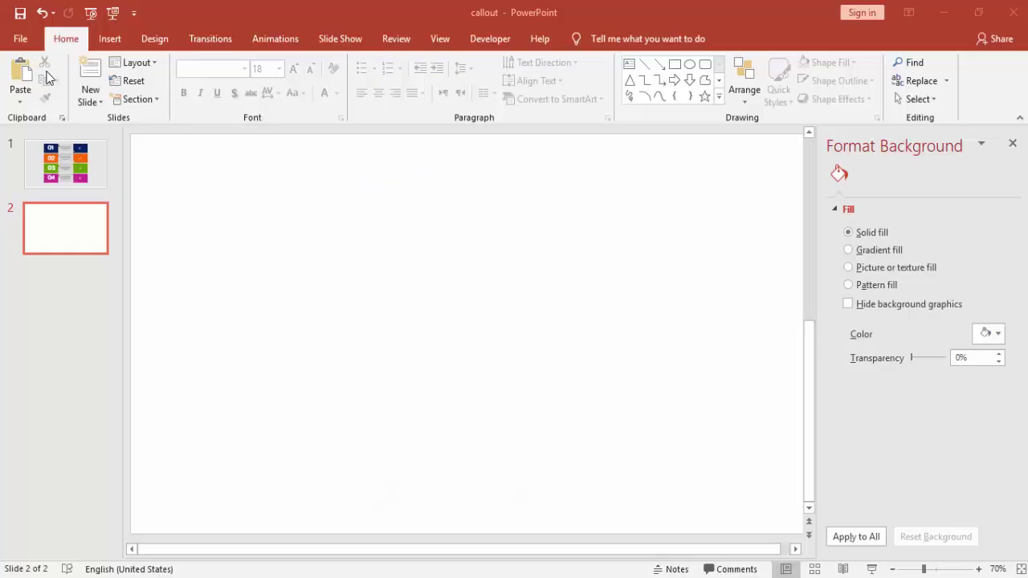
Step: Draw a rectangle and size it 1.6 inches high by 7.2 inches wide
left_click(110, 40)
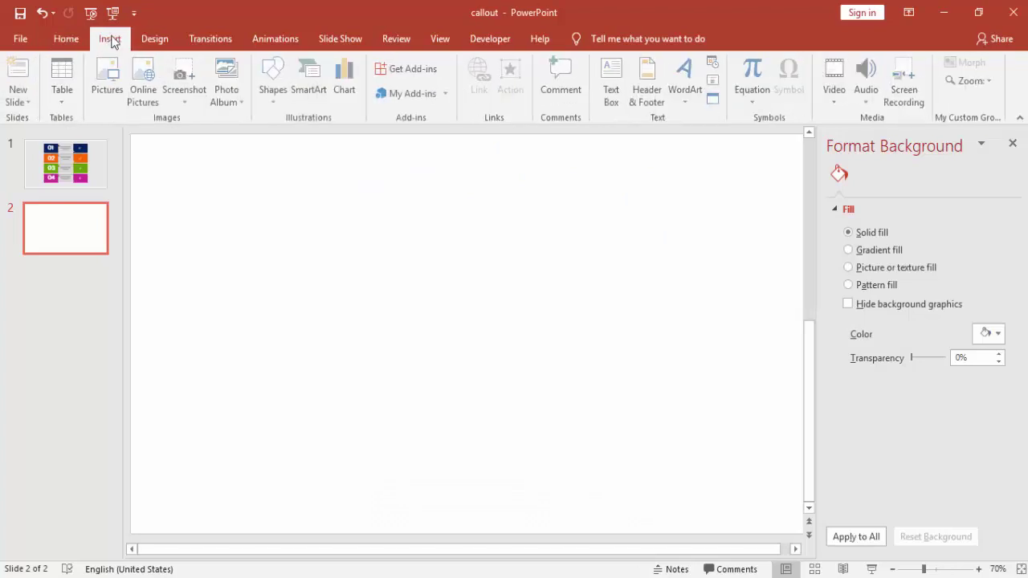
left_click(268, 96)
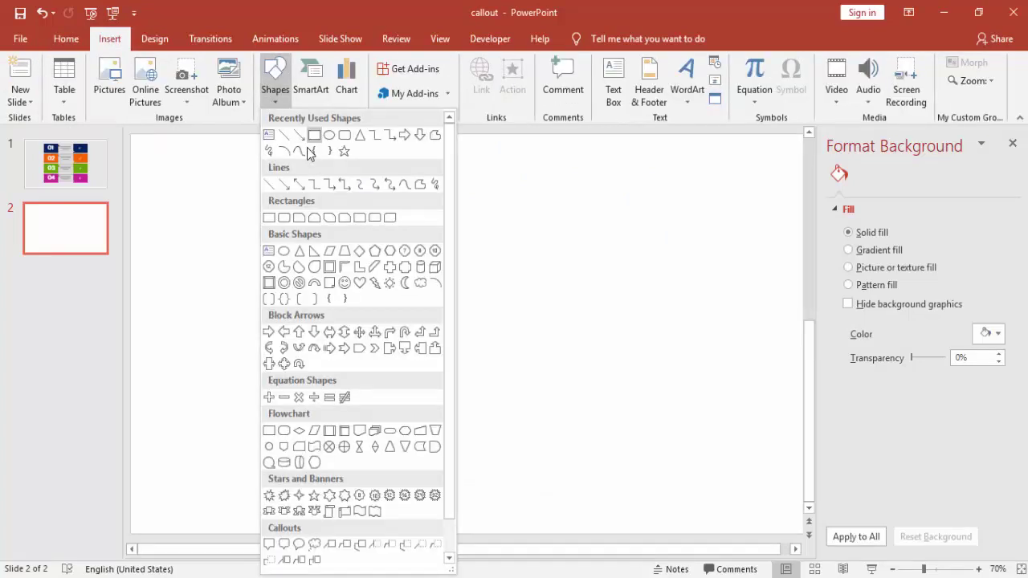
left_click(269, 217)
left_click_drag(283, 219, 342, 263)
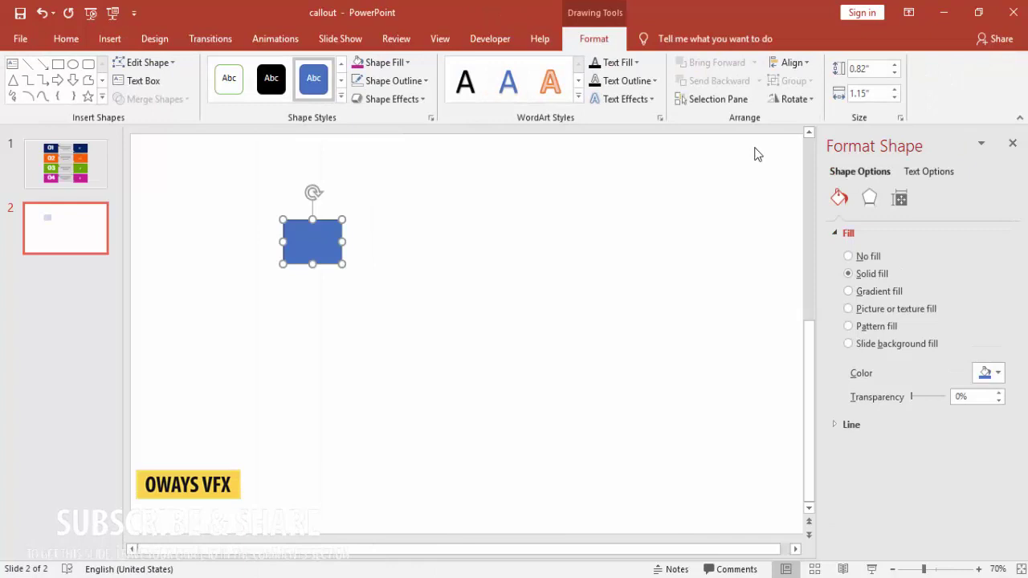
double_click(881, 69)
type("1")
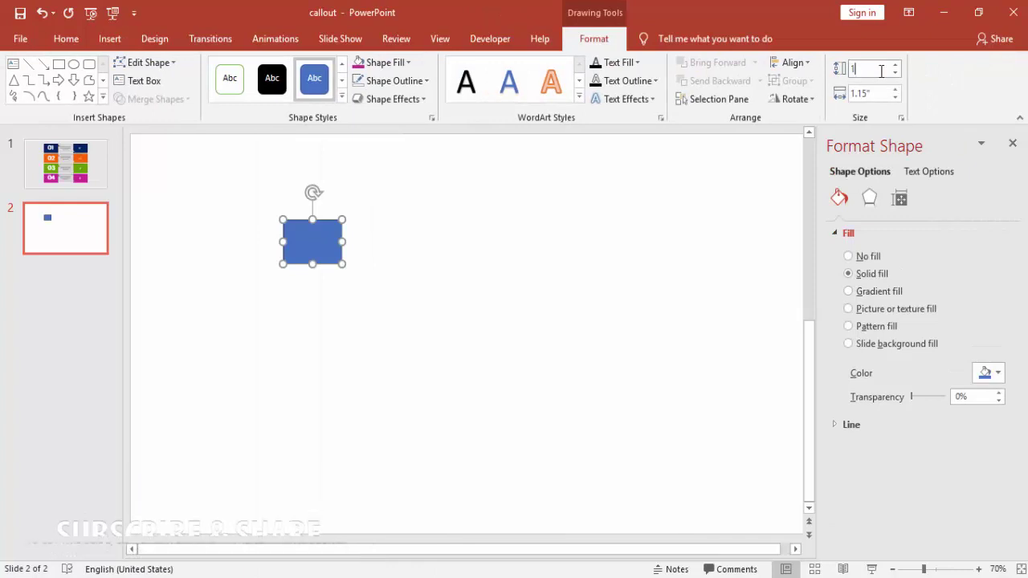
type(".6")
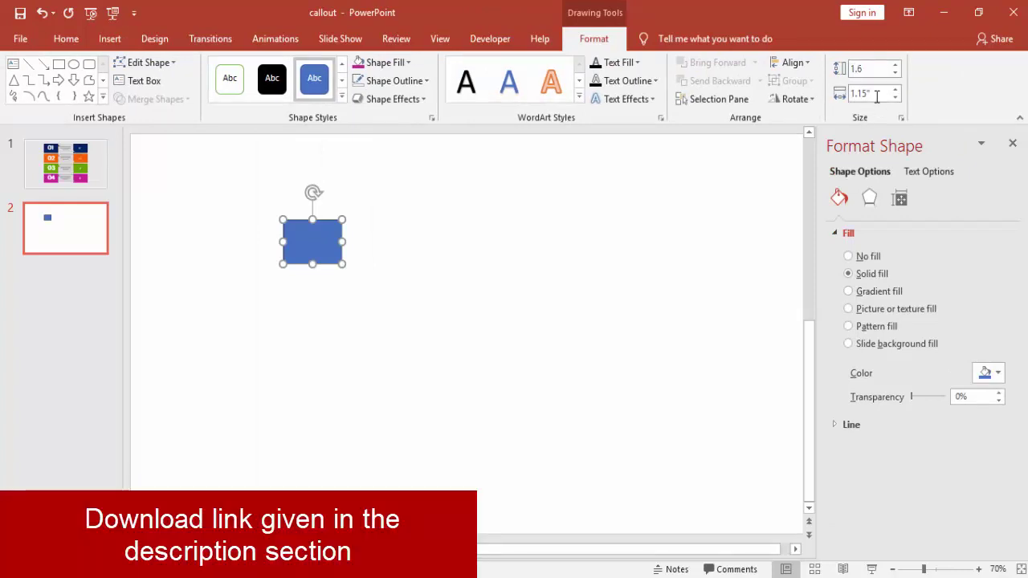
left_click(877, 95)
type("7.2")
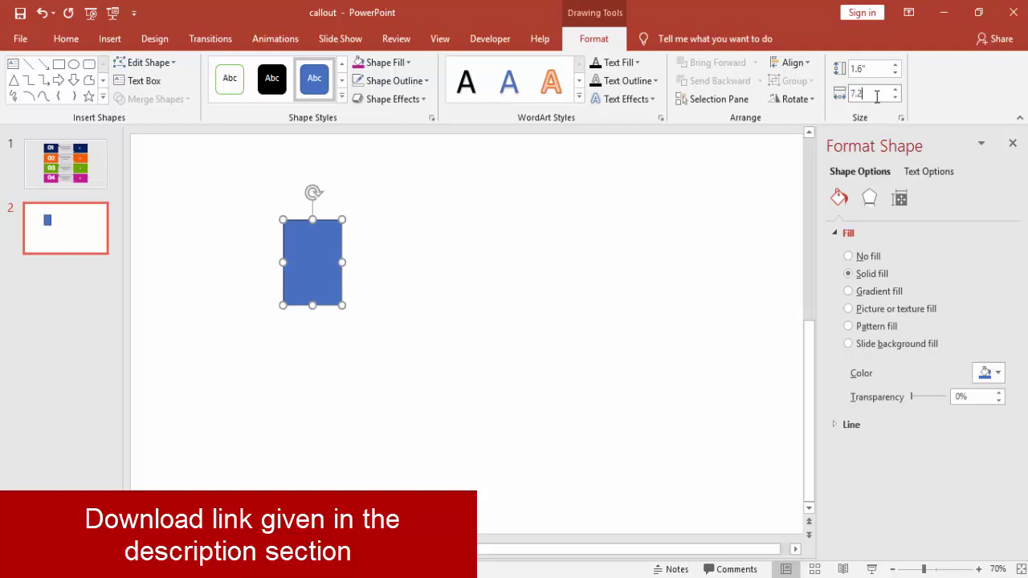
key("Return")
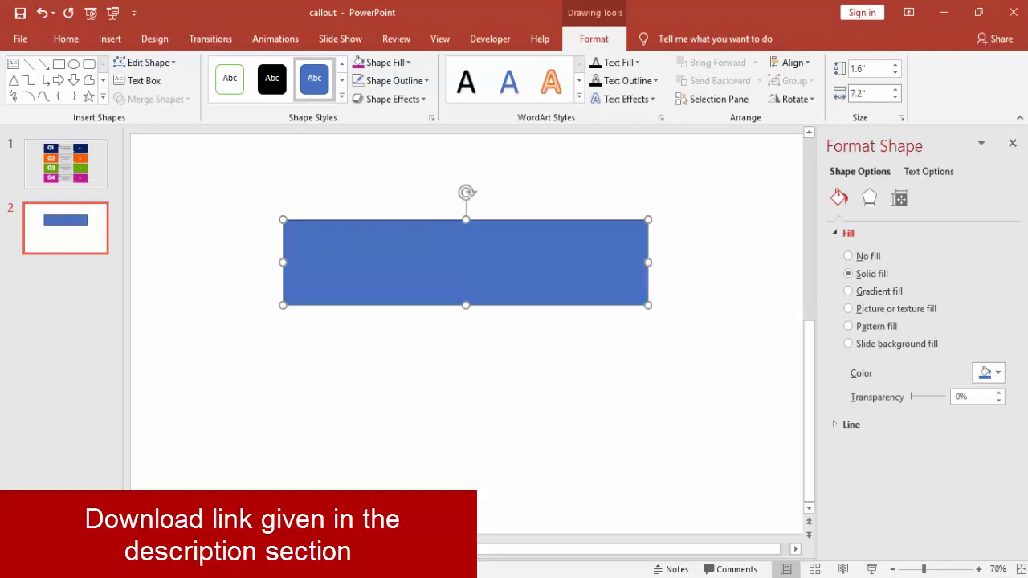
Step: Move the rectangle slightly higher on the slide and remove its outline
left_click_drag(596, 241, 554, 219)
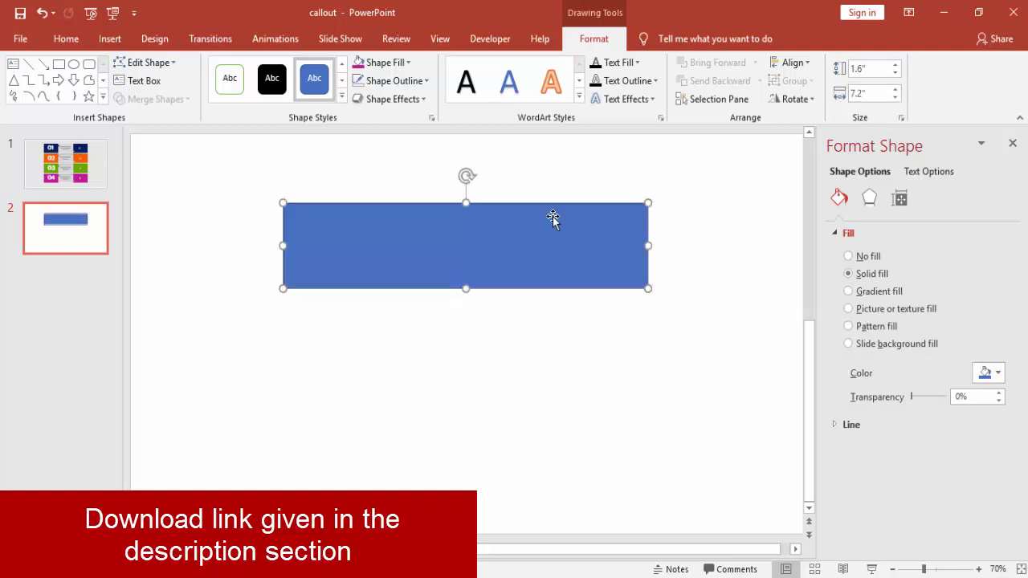
left_click(425, 87)
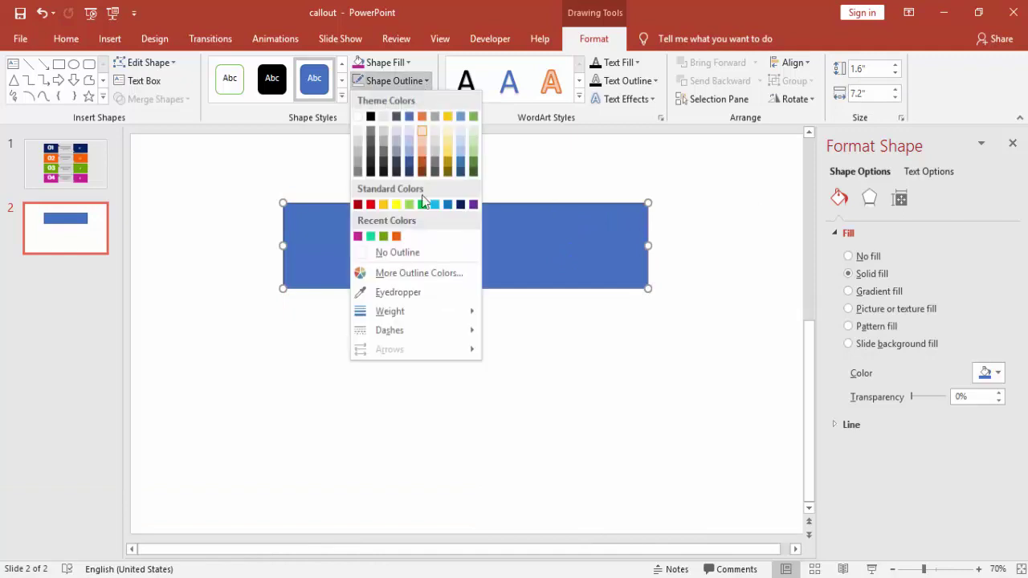
left_click(420, 252)
Step: Set the slide background colour to light grey
left_click(686, 253)
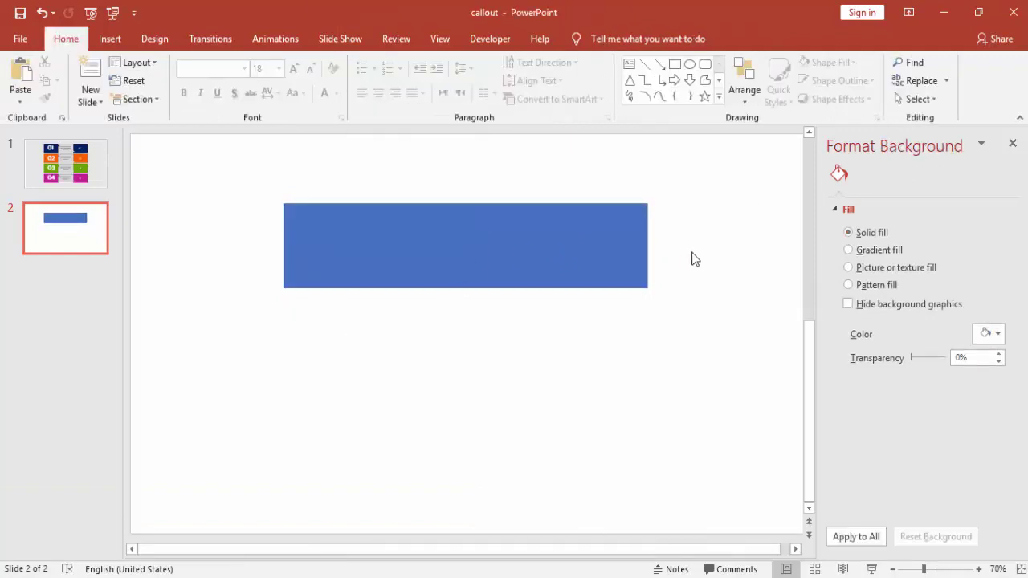
left_click(996, 335)
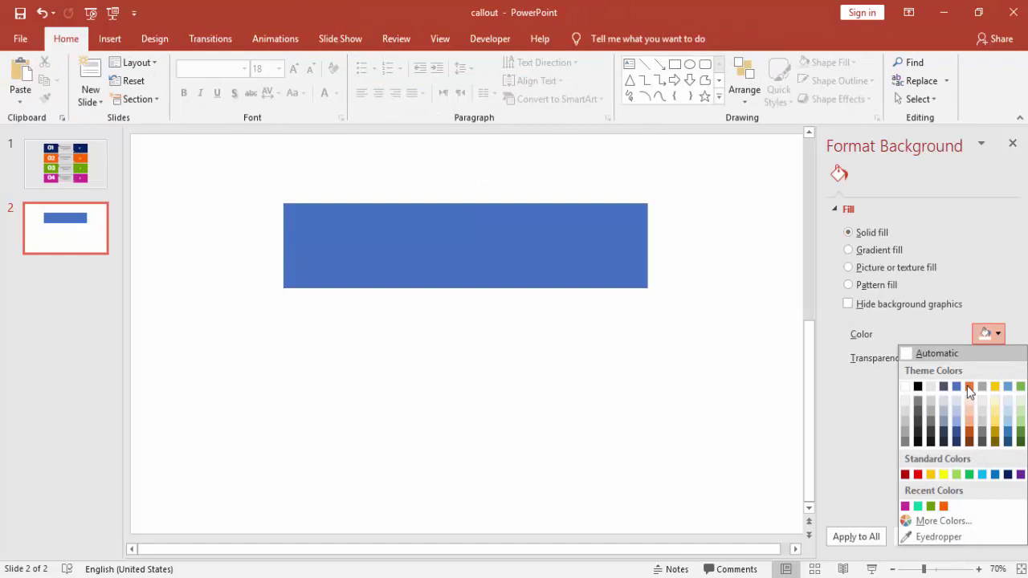
left_click(906, 409)
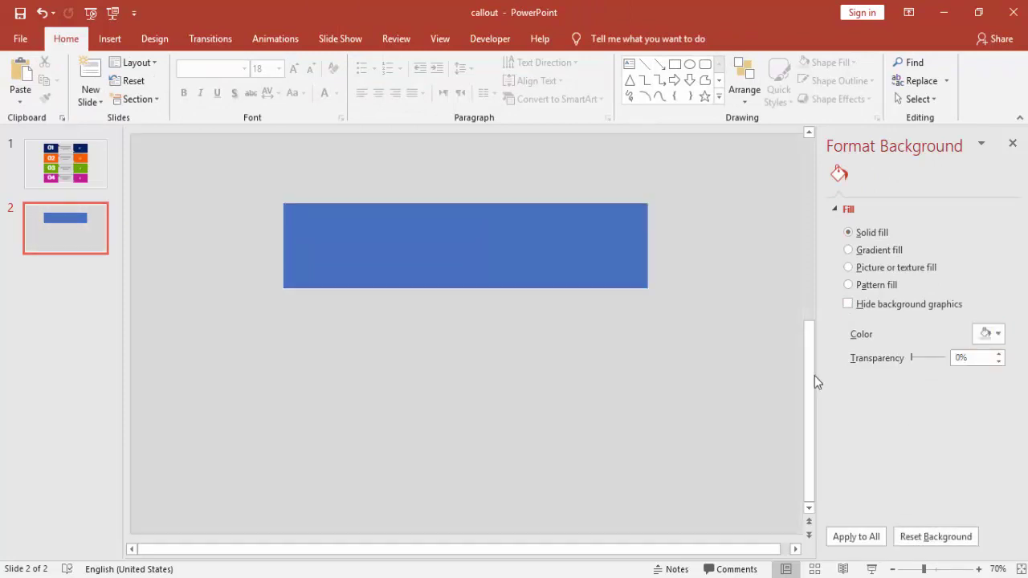
Step: Change the wide rectangle's fill from blue to white
left_click(626, 254)
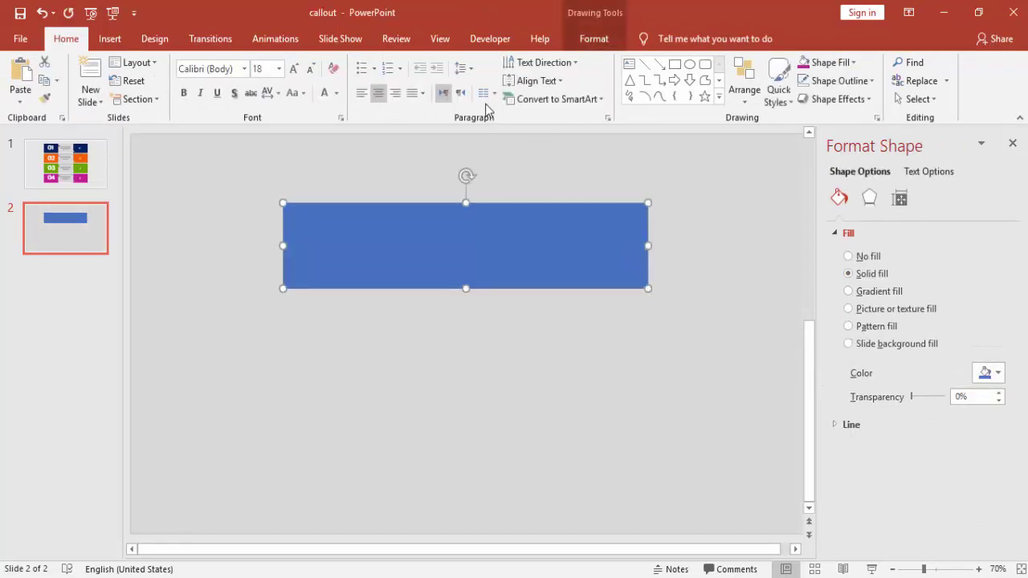
left_click(592, 39)
left_click(386, 63)
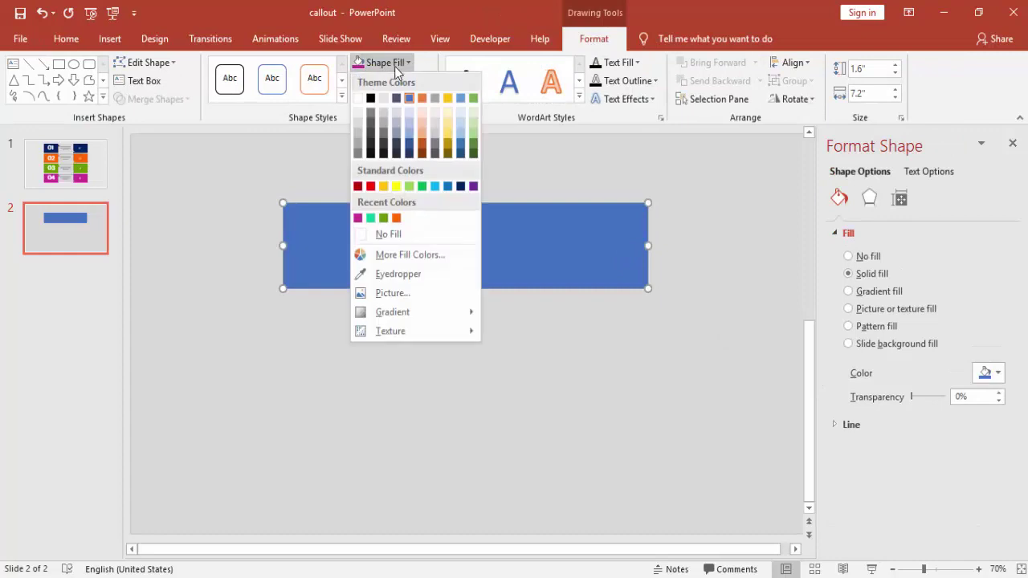
left_click(358, 98)
left_click(389, 338)
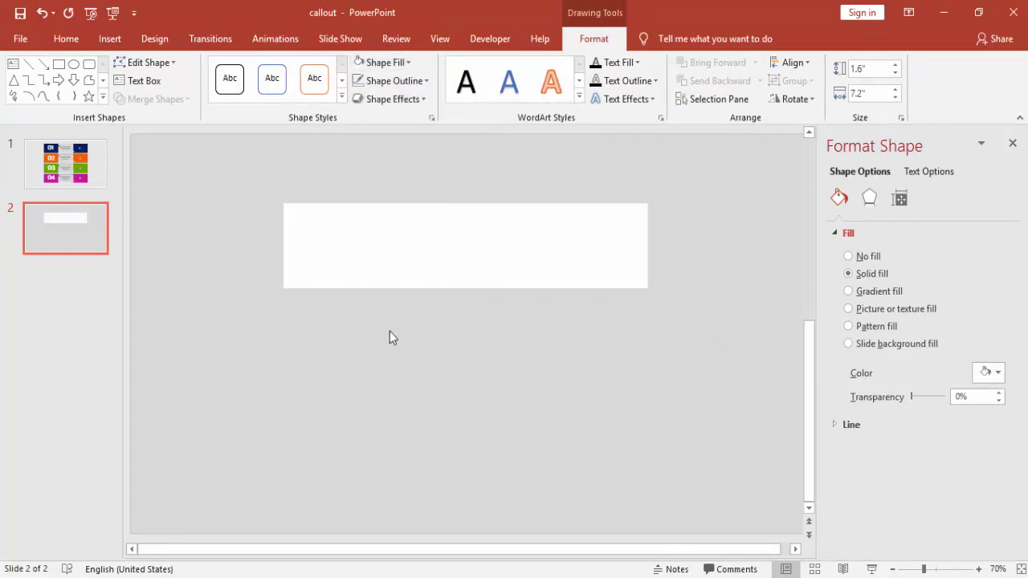
Step: Draw a rectangle block over the white banner's left end
left_click(109, 38)
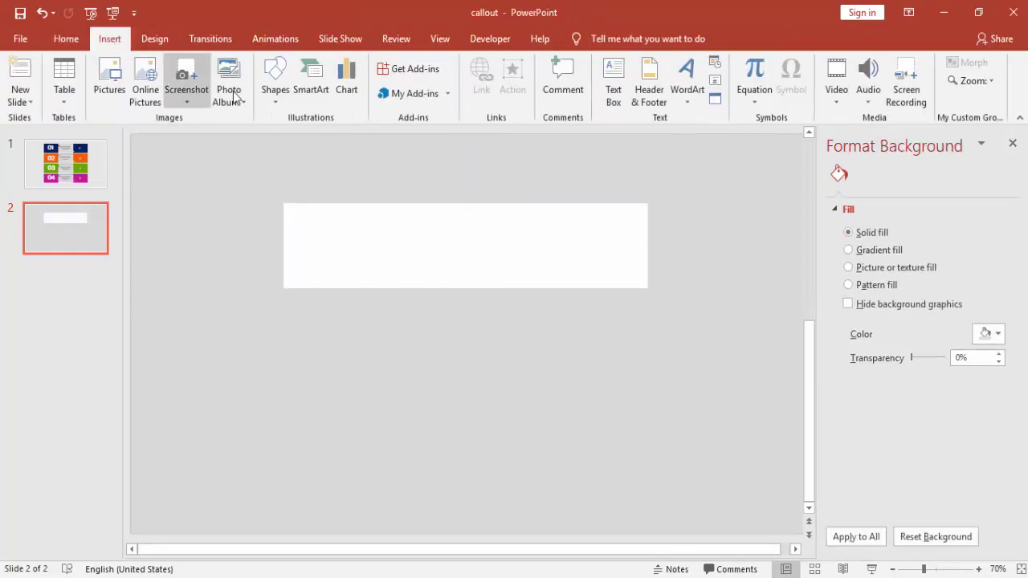
left_click(269, 101)
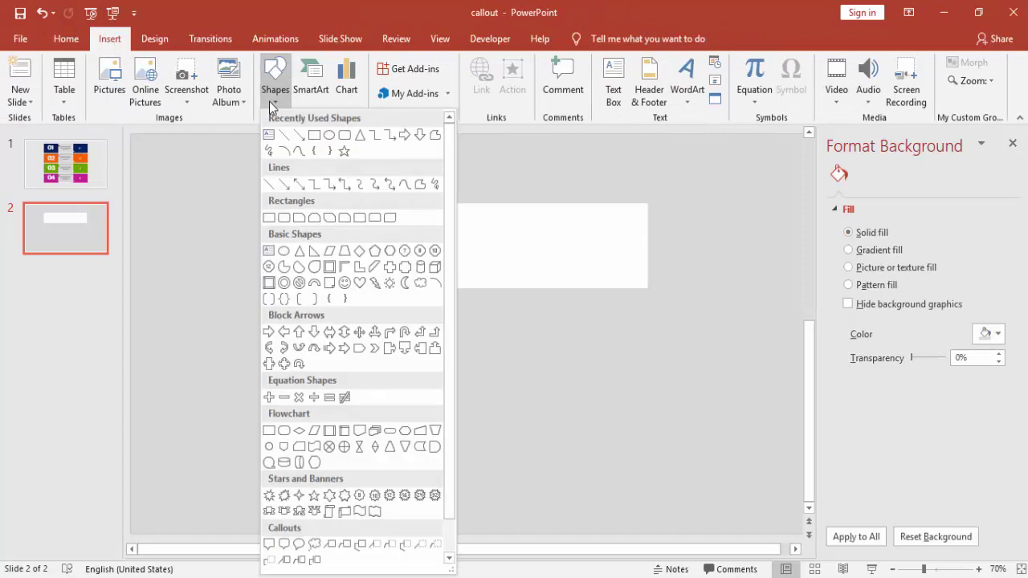
left_click(312, 138)
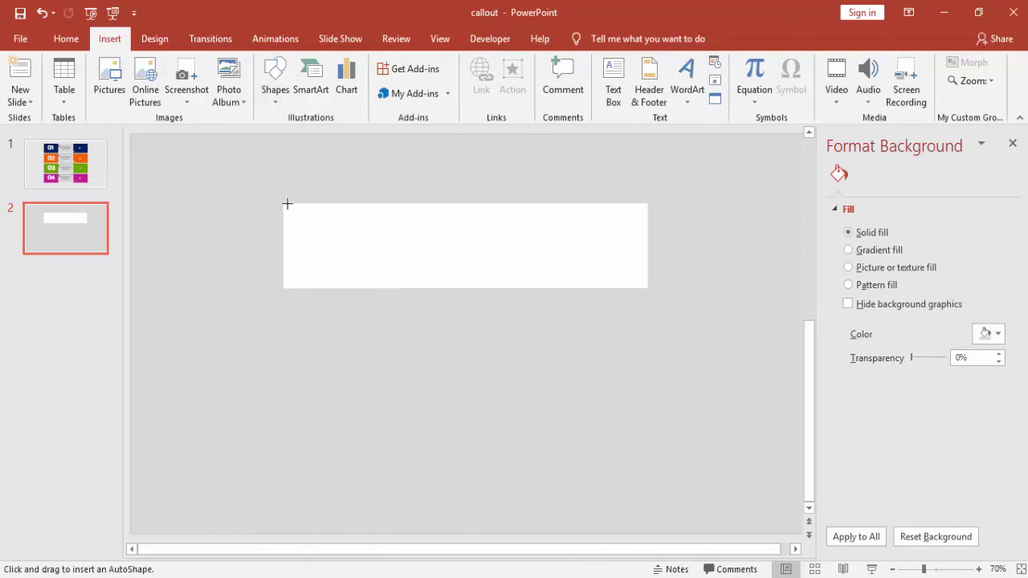
left_click_drag(282, 202, 398, 281)
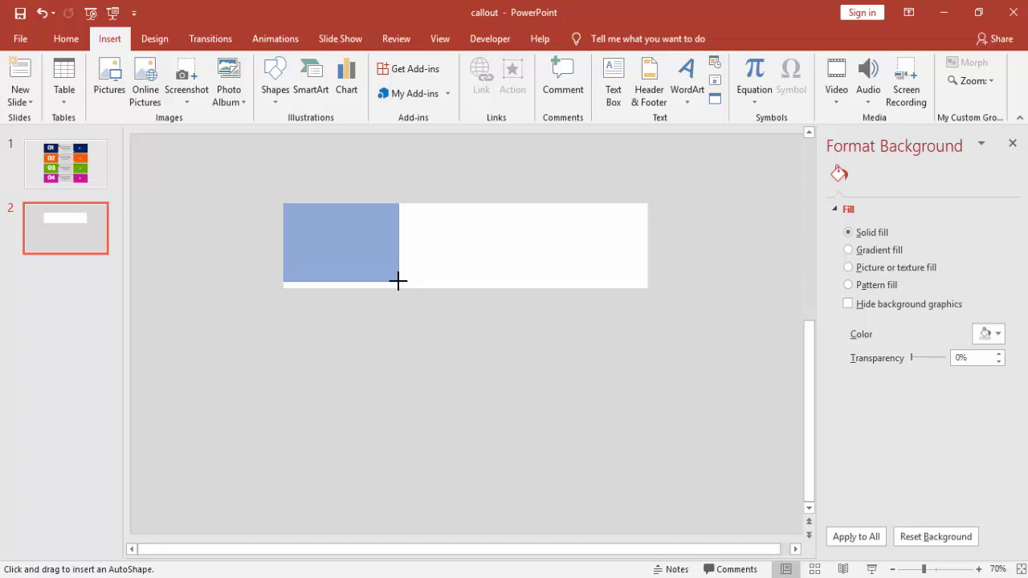
left_click_drag(399, 280, 399, 282)
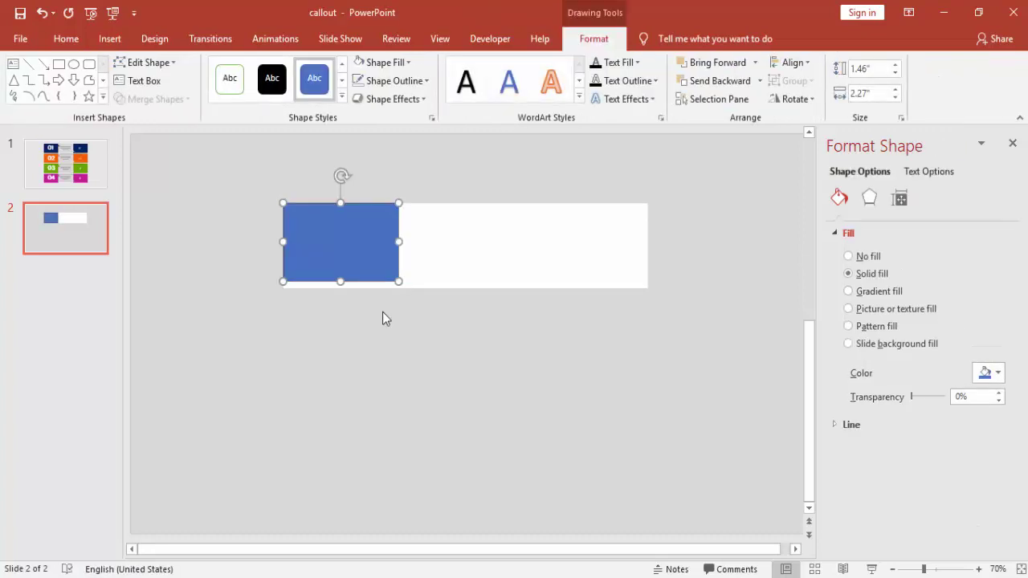
Step: Make the block outline-free dark navy and place a copy right beside it
left_click(407, 80)
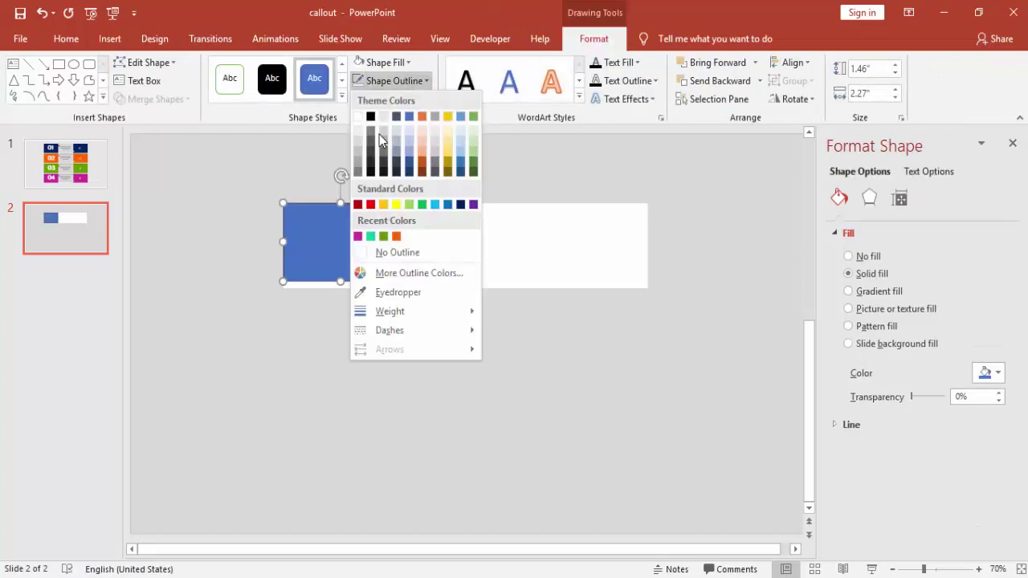
left_click(387, 256)
left_click(394, 63)
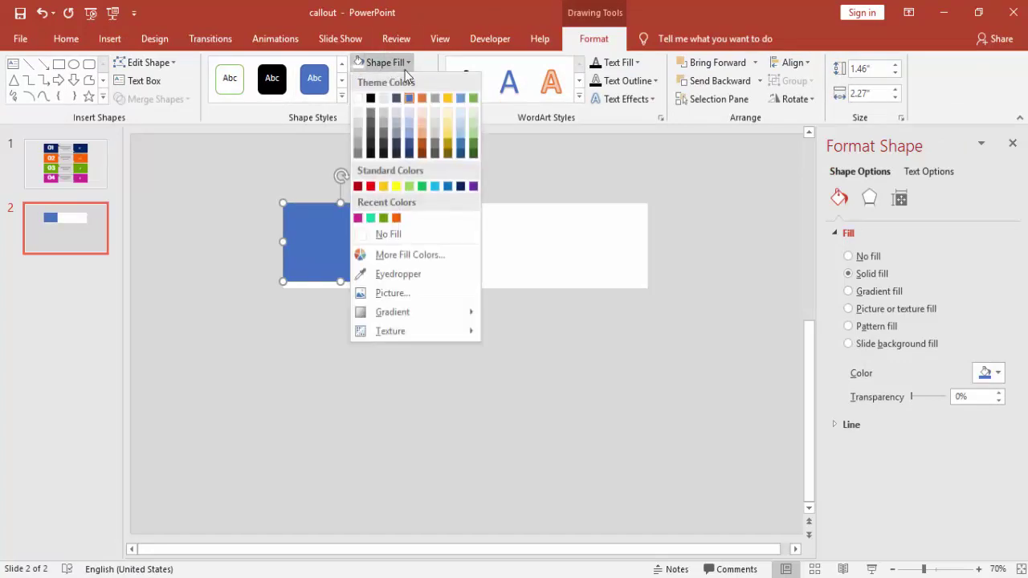
left_click(468, 170)
left_click(401, 317)
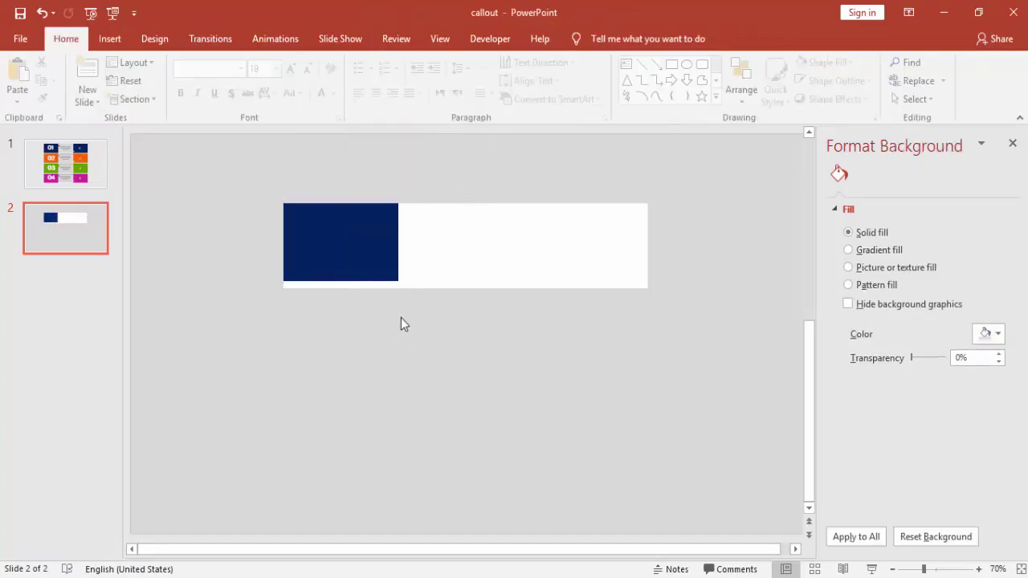
left_click(355, 261)
mouse_move(355, 261)
left_mouse_down()
mouse_move(480, 255)
mouse_move(471, 251)
left_mouse_up()
Step: Fill the middle copy light grey and put another navy copy at the banner's right end
left_click(392, 65)
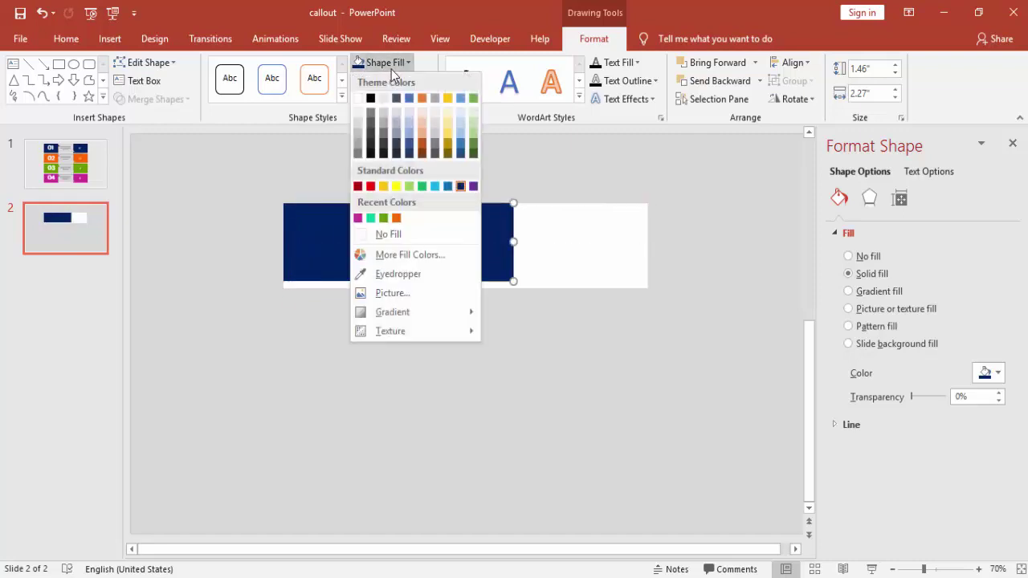
left_click(359, 122)
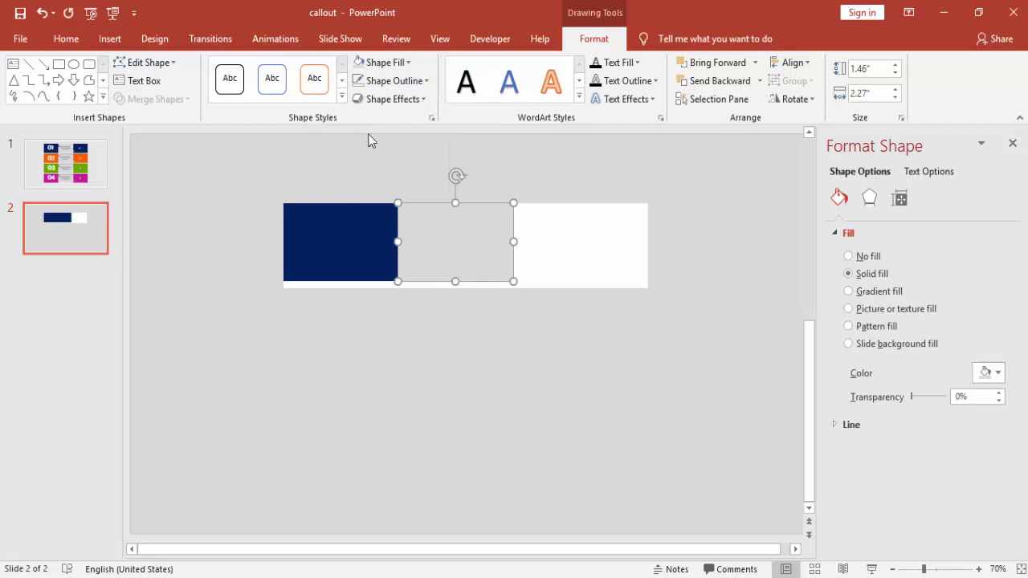
left_click(373, 228)
left_click_drag(373, 228, 605, 233)
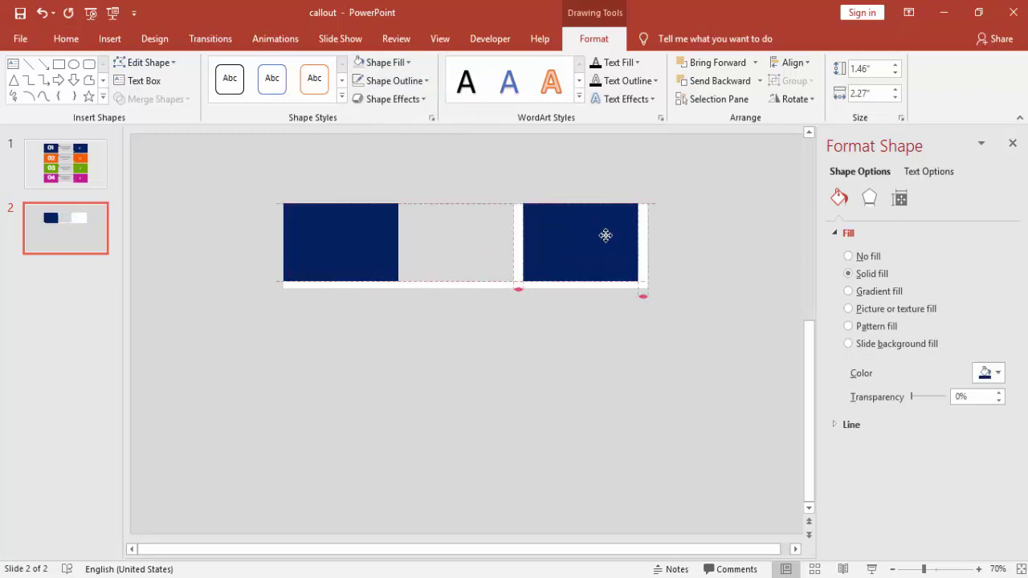
left_click_drag(605, 233, 629, 245)
left_click(647, 242)
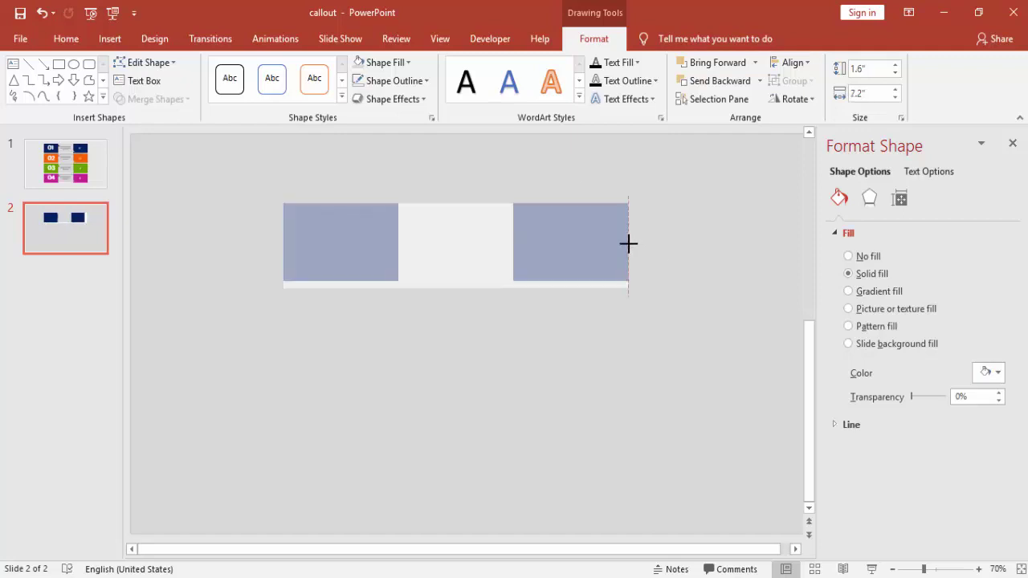
left_click(657, 251)
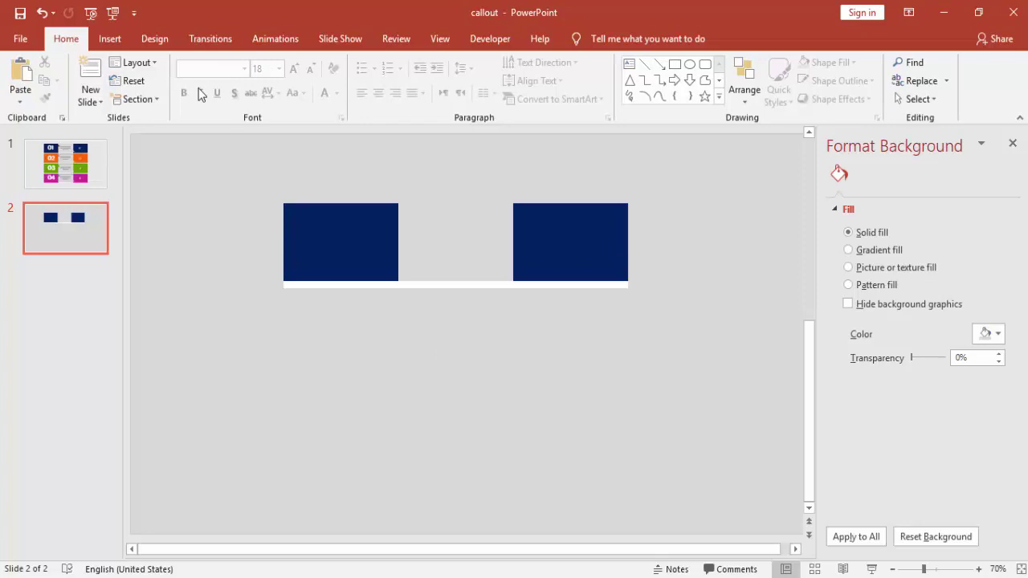
Step: Draw a small triangle below the banners and remove its outline
left_click(114, 39)
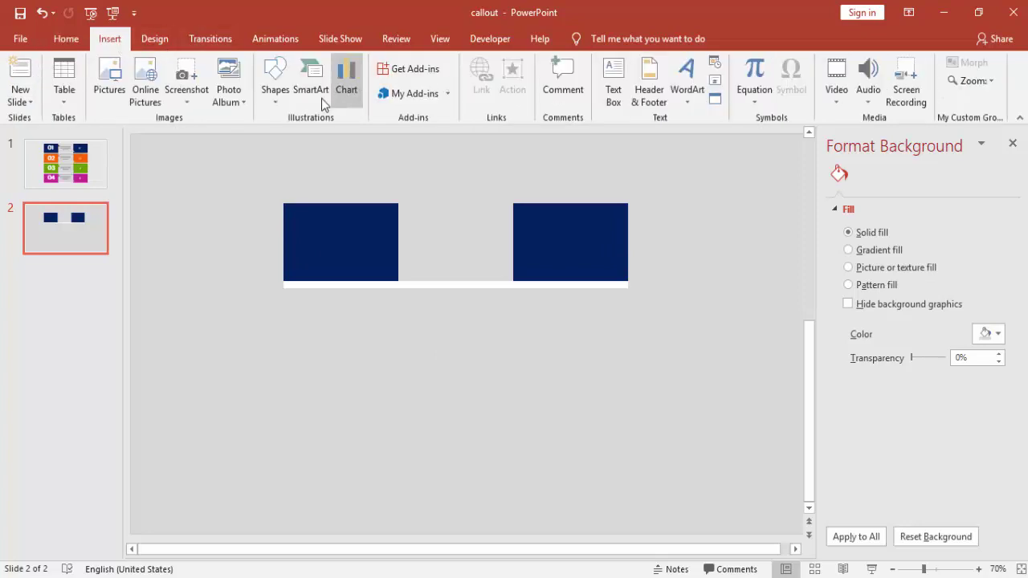
left_click(275, 85)
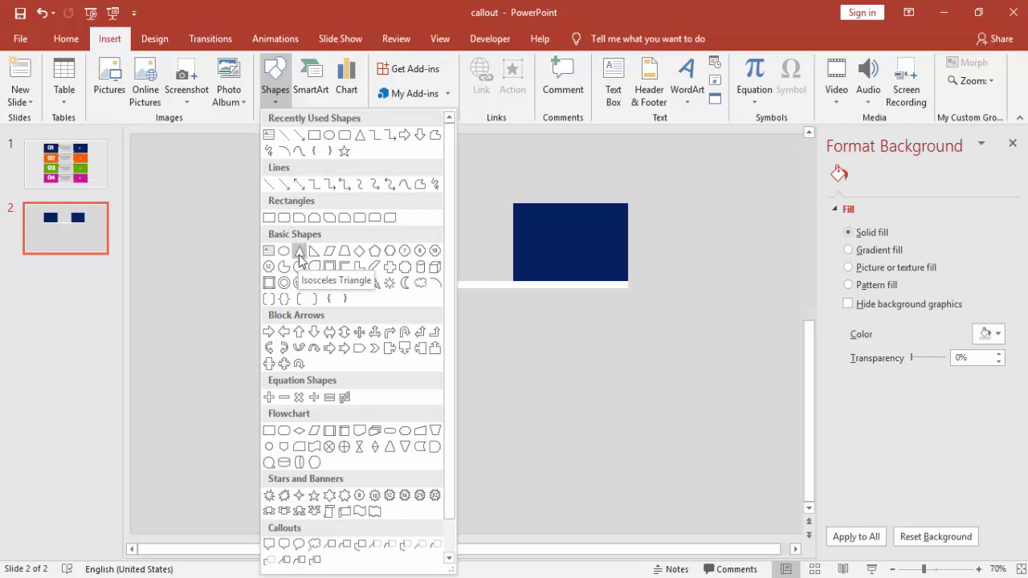
left_click(299, 252)
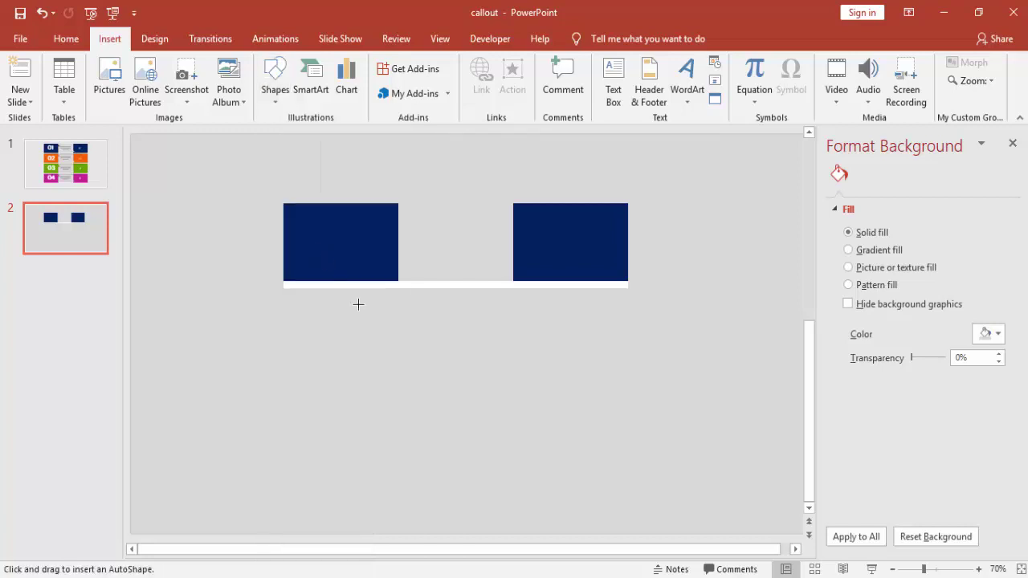
left_click_drag(365, 313, 387, 334)
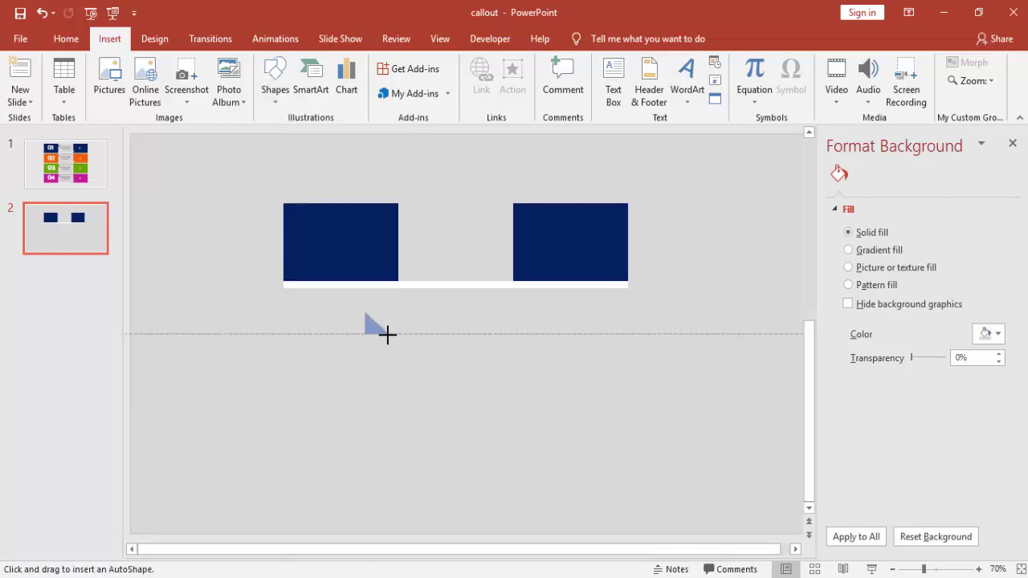
left_click_drag(387, 334, 387, 334)
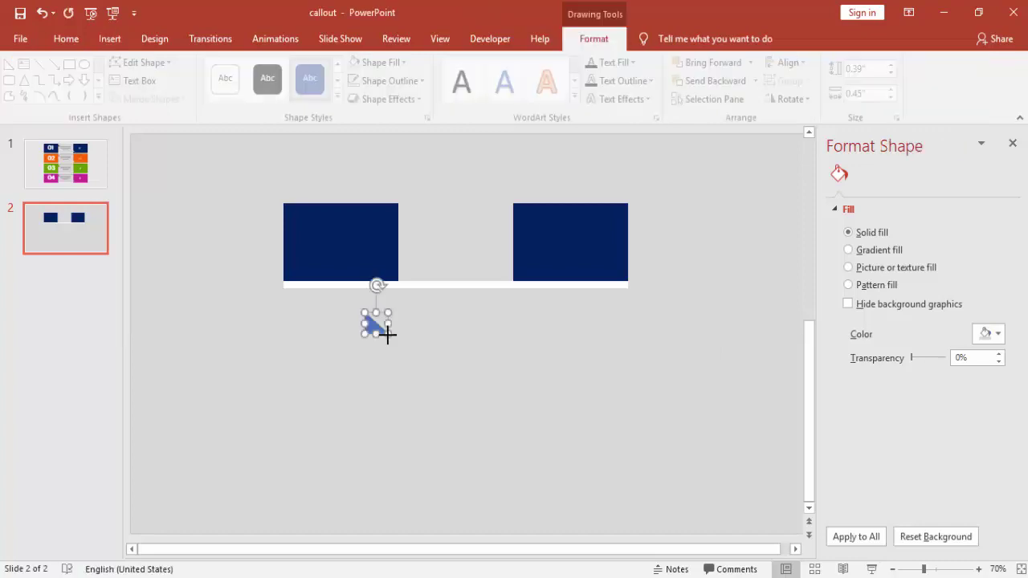
left_click(392, 81)
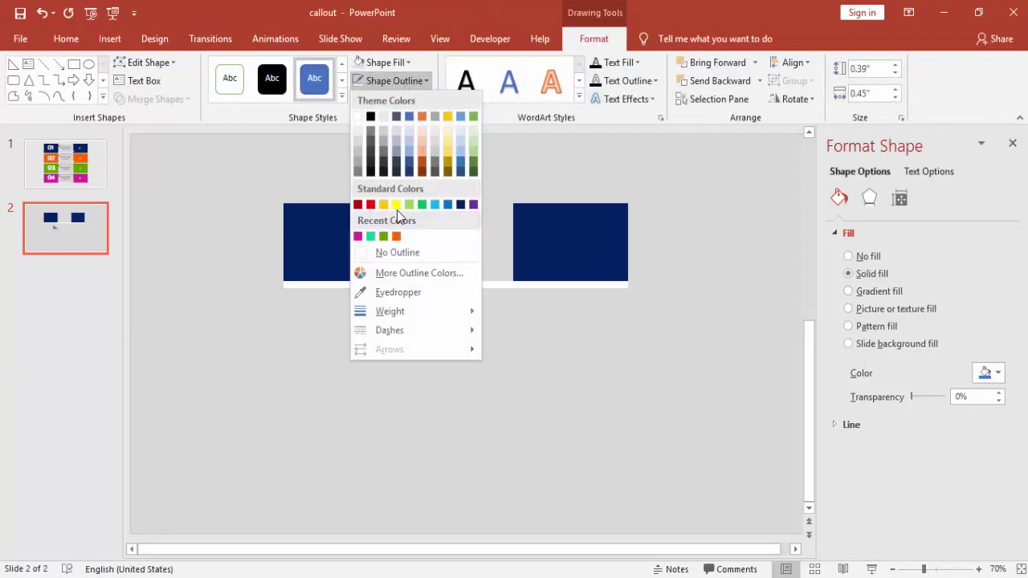
left_click(399, 254)
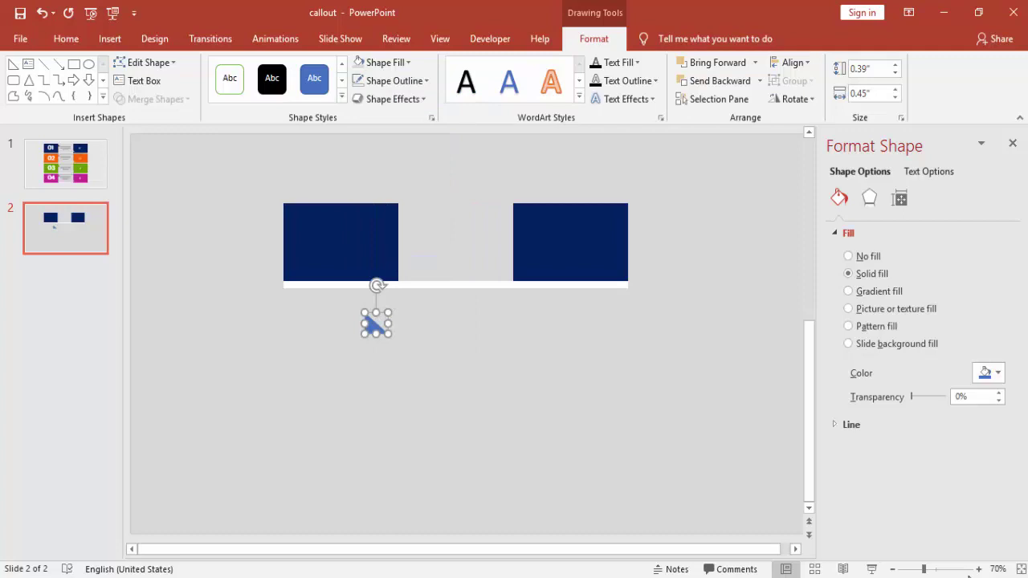
Step: Move the triangle against the left navy rectangle's top-right edge and shrink it to about half size
left_click(941, 570)
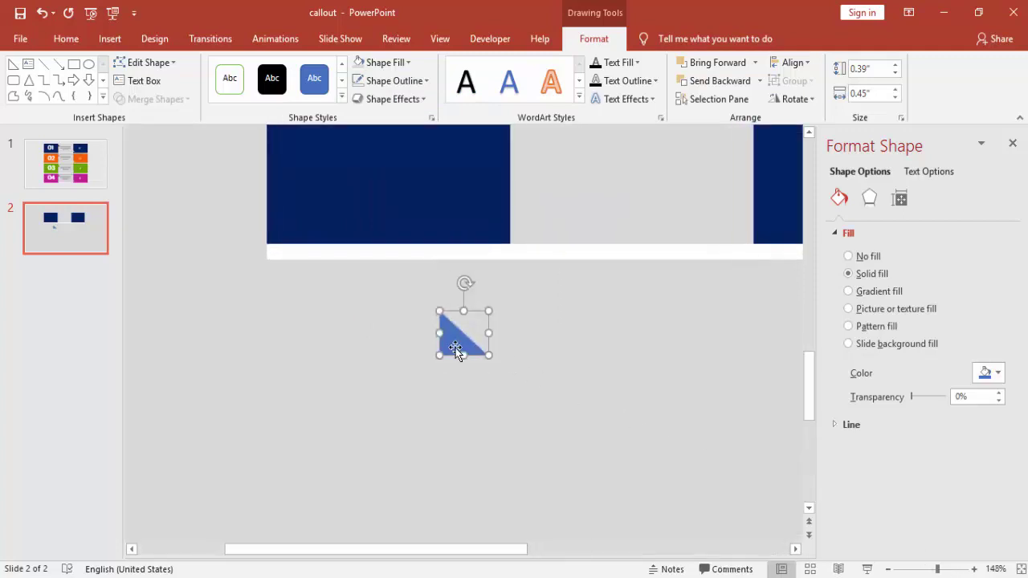
left_click_drag(455, 348, 558, 213)
scroll(566, 252, "up", 1)
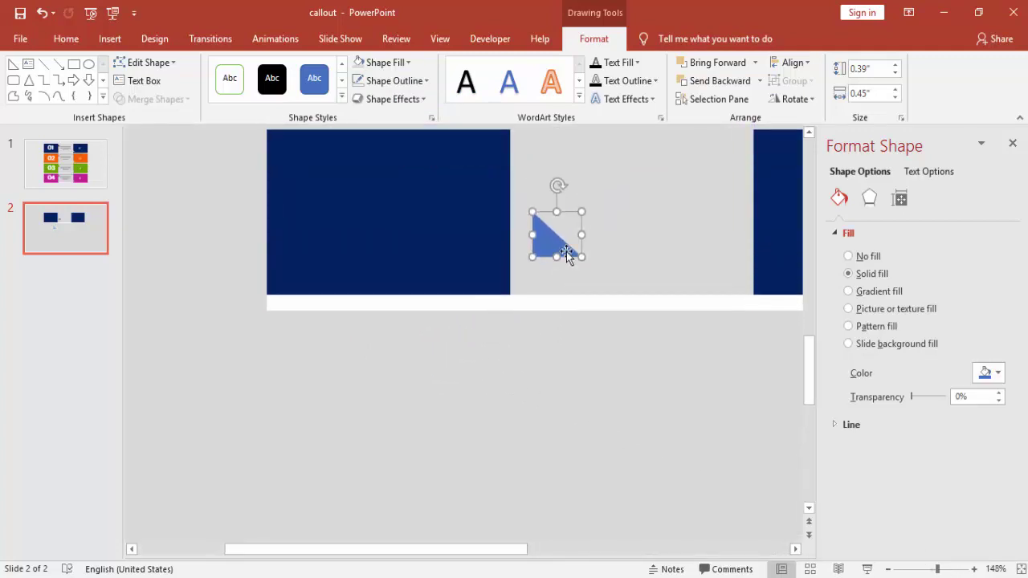
scroll(566, 251, "up", 1)
left_click_drag(548, 309, 523, 236)
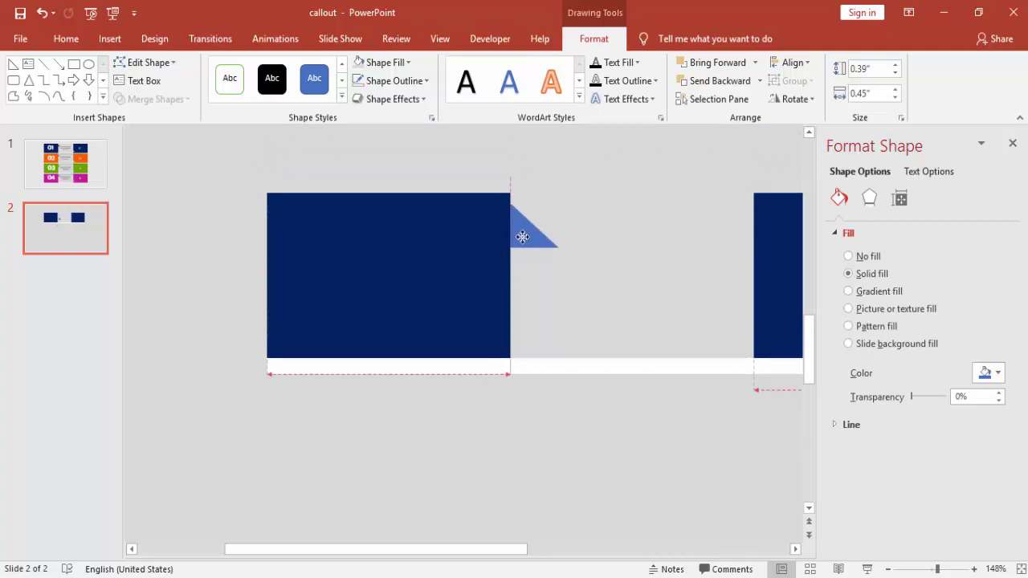
key("Delete")
left_click_drag(529, 216, 523, 233)
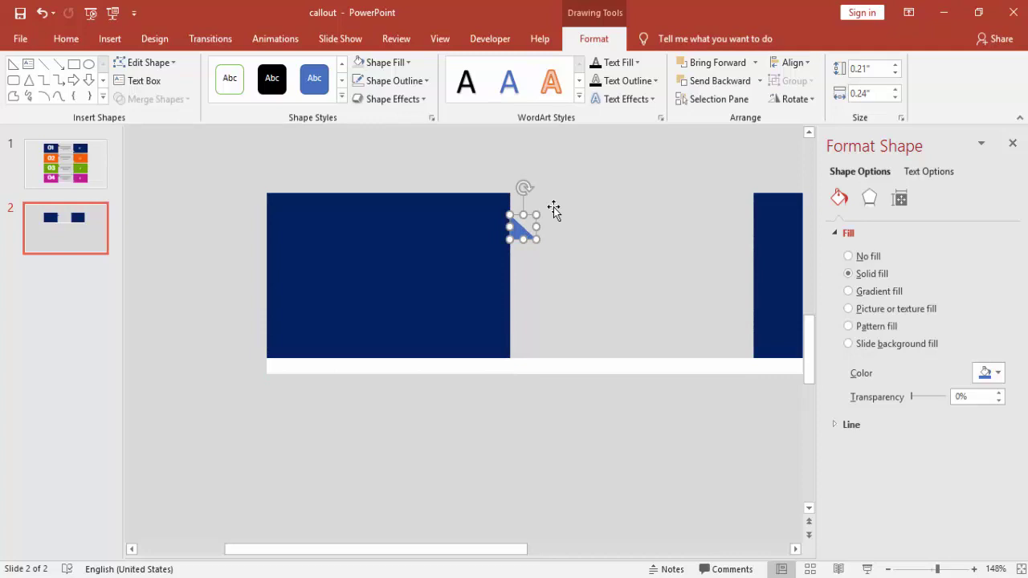
Step: Fill the triangle dark navy with no outline
left_click(384, 62)
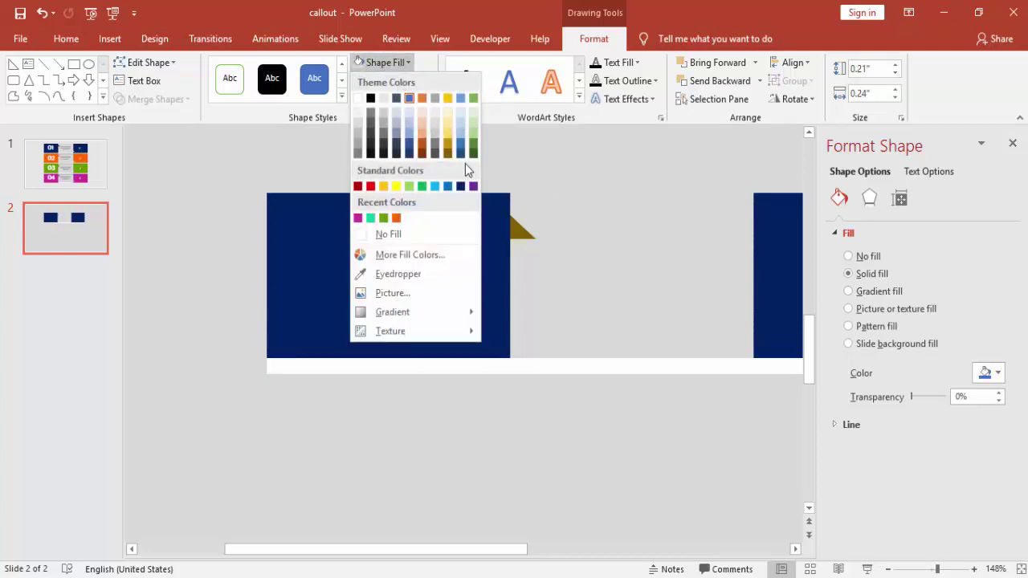
left_click(463, 186)
left_click(394, 81)
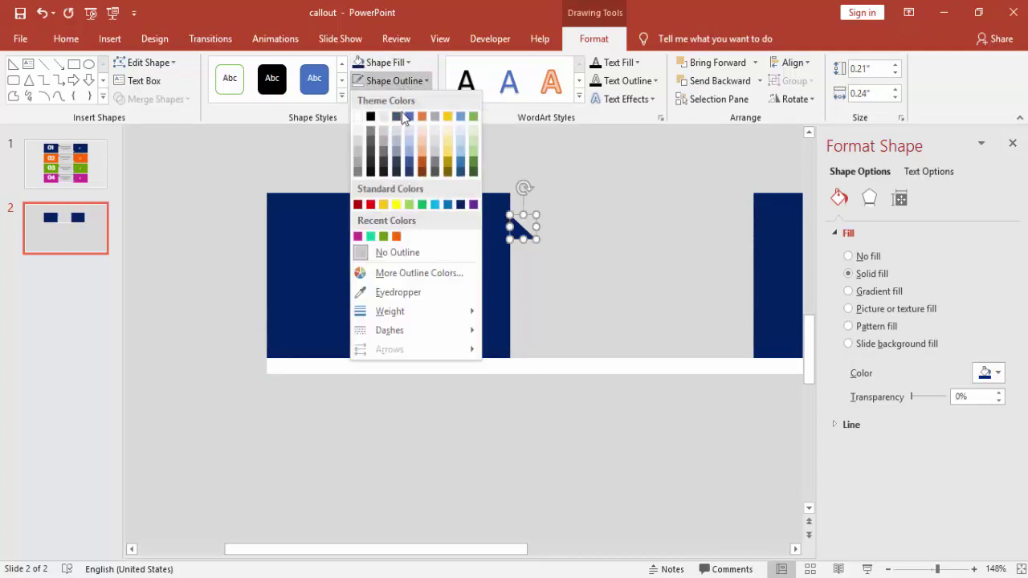
left_click(405, 251)
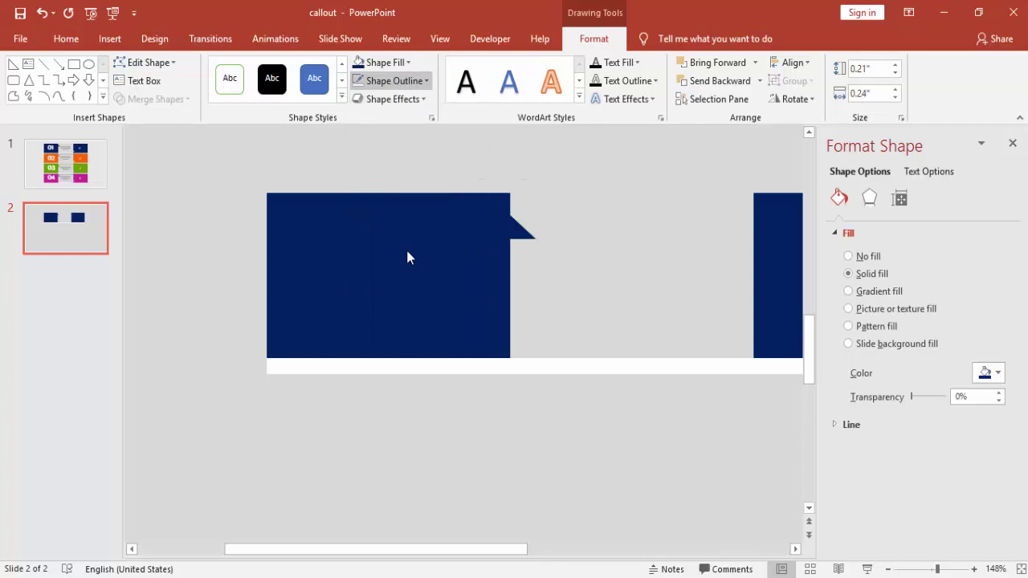
left_click(536, 408)
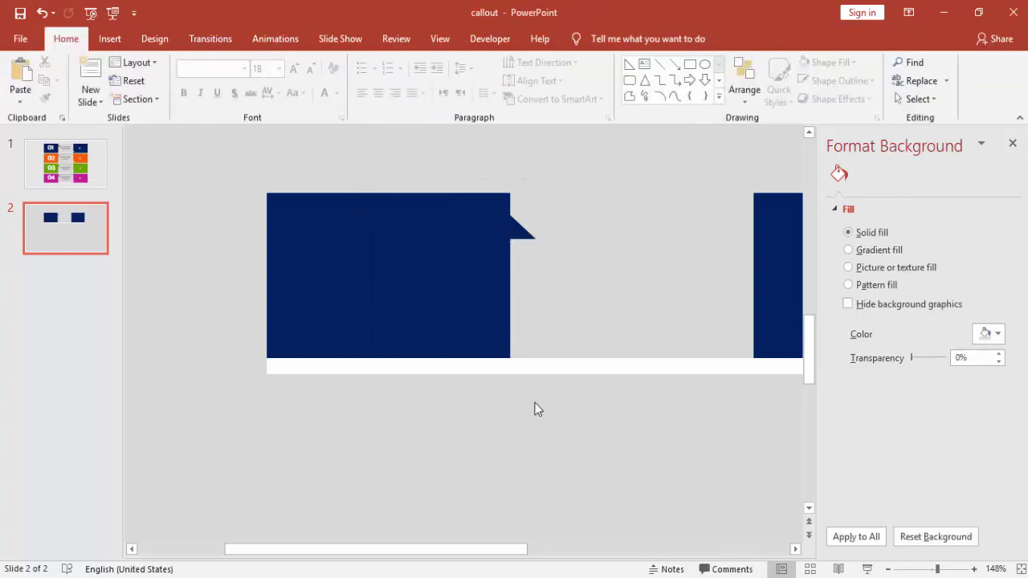
Step: Duplicate the navy triangle toward the right rectangle and fill the copy light grey
left_click(516, 231)
mouse_move(512, 222)
left_mouse_down()
mouse_move(531, 242)
mouse_move(761, 339)
left_mouse_up()
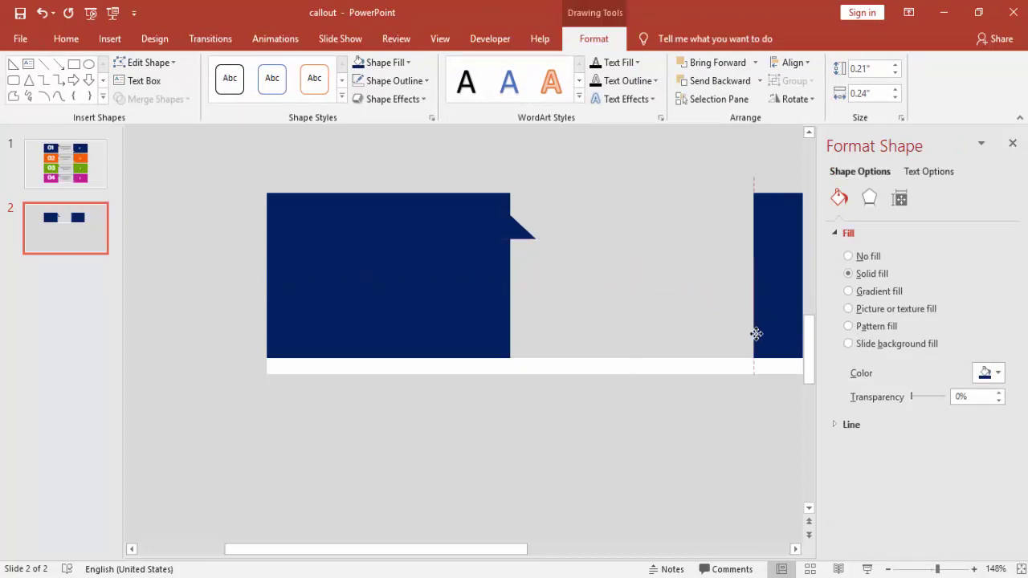
left_click(394, 62)
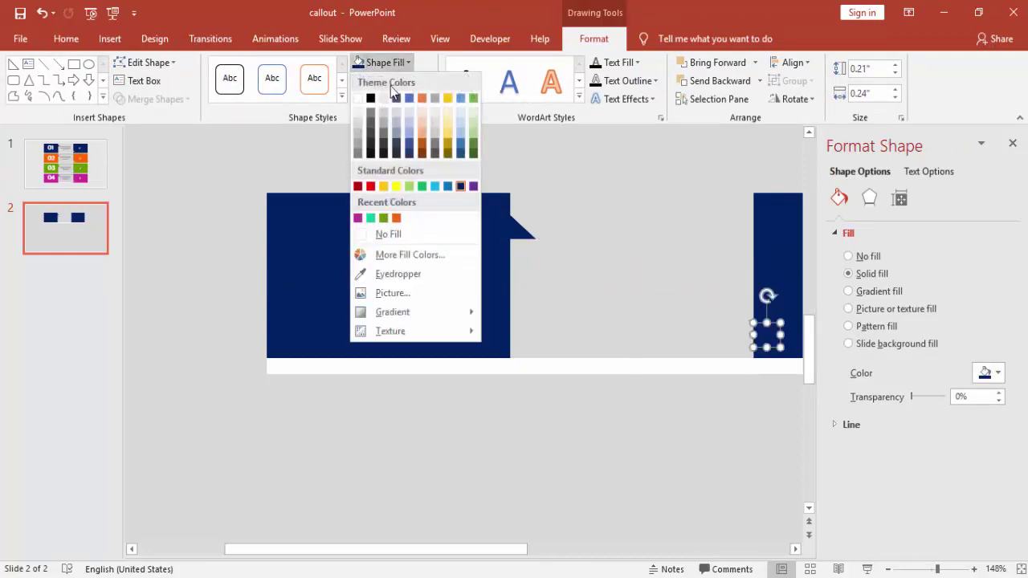
left_click(359, 127)
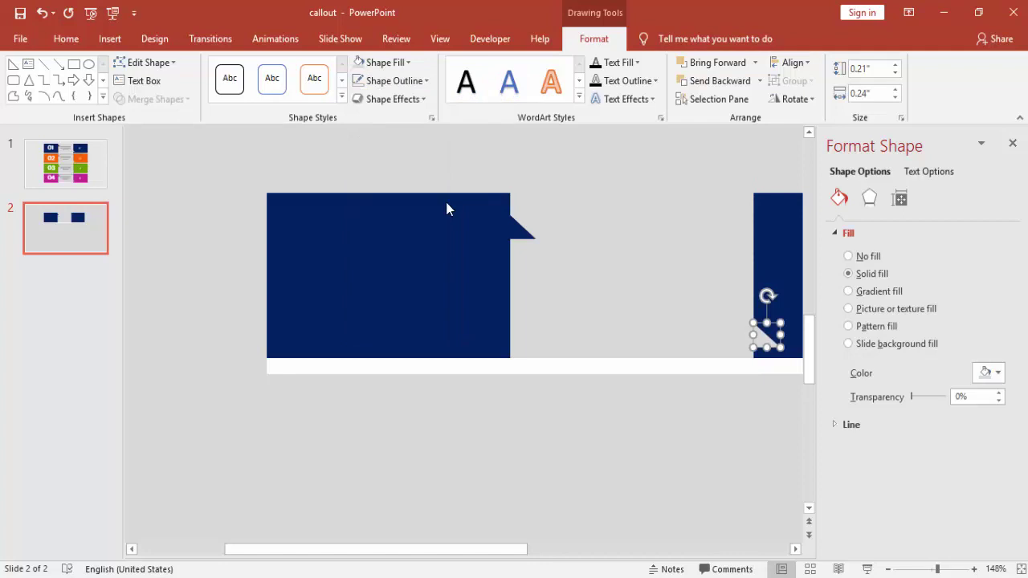
Step: Fit the grey triangle into the right navy block's lower-left corner, then zoom out to the whole slide
left_click_drag(502, 558, 542, 560)
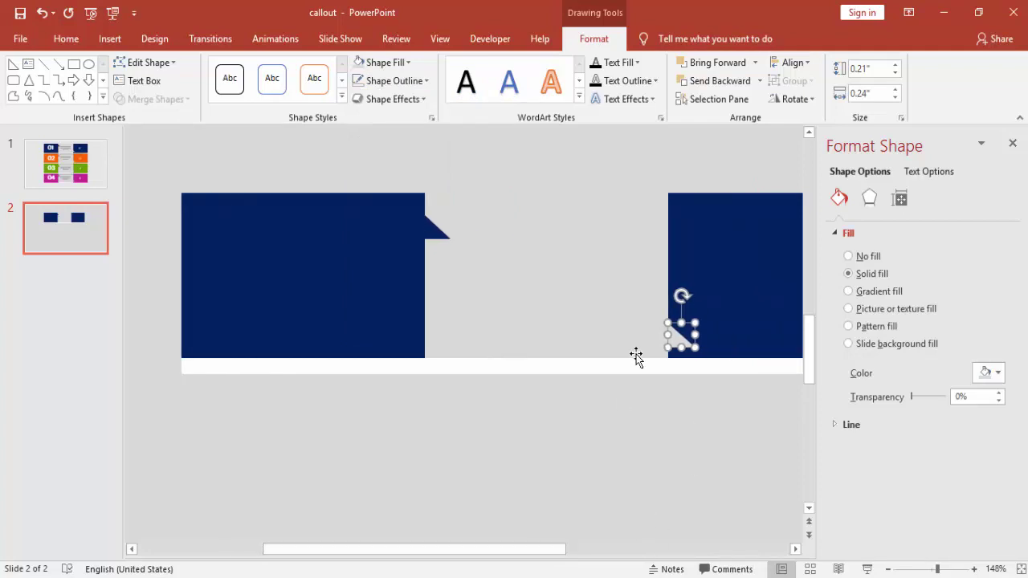
left_click(701, 434)
left_click_drag(679, 340, 683, 331)
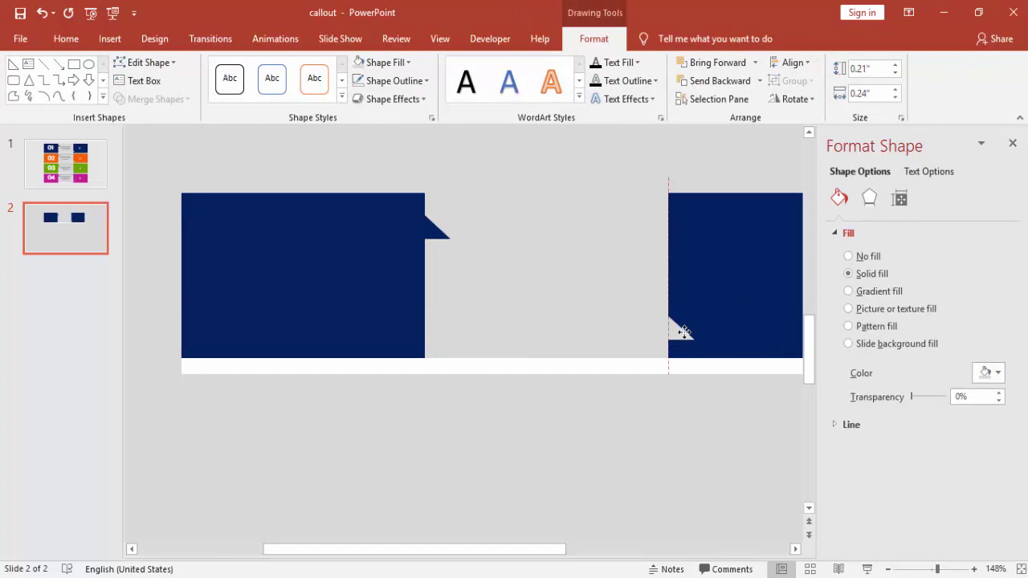
left_click(697, 399)
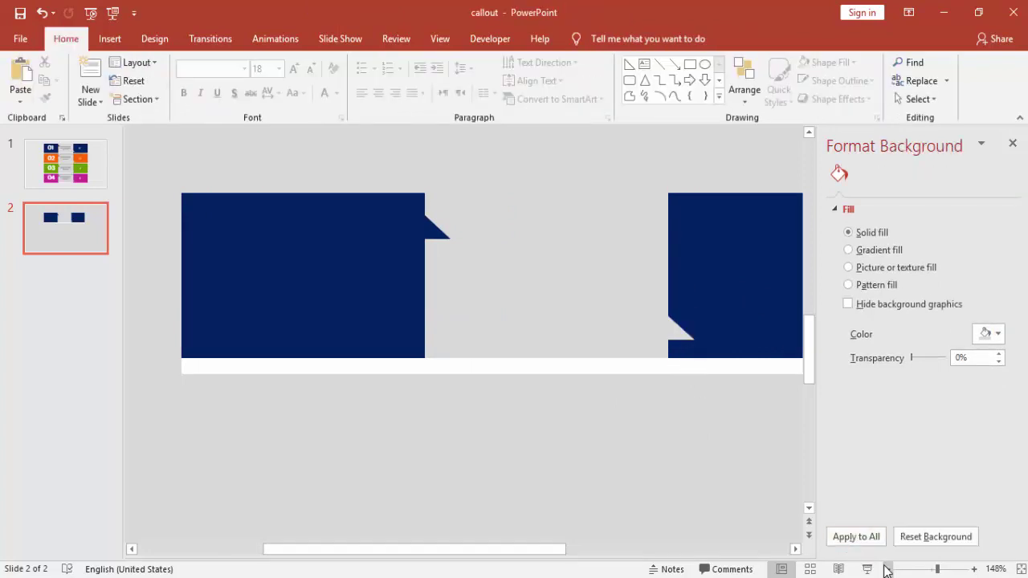
left_click(886, 570)
left_click(885, 570)
left_click(886, 570)
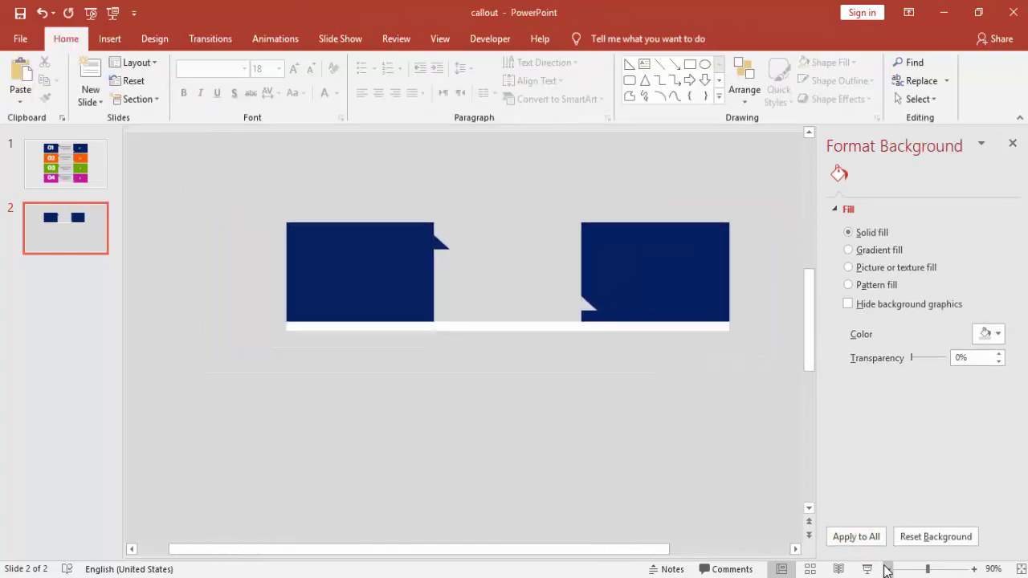
left_click(887, 569)
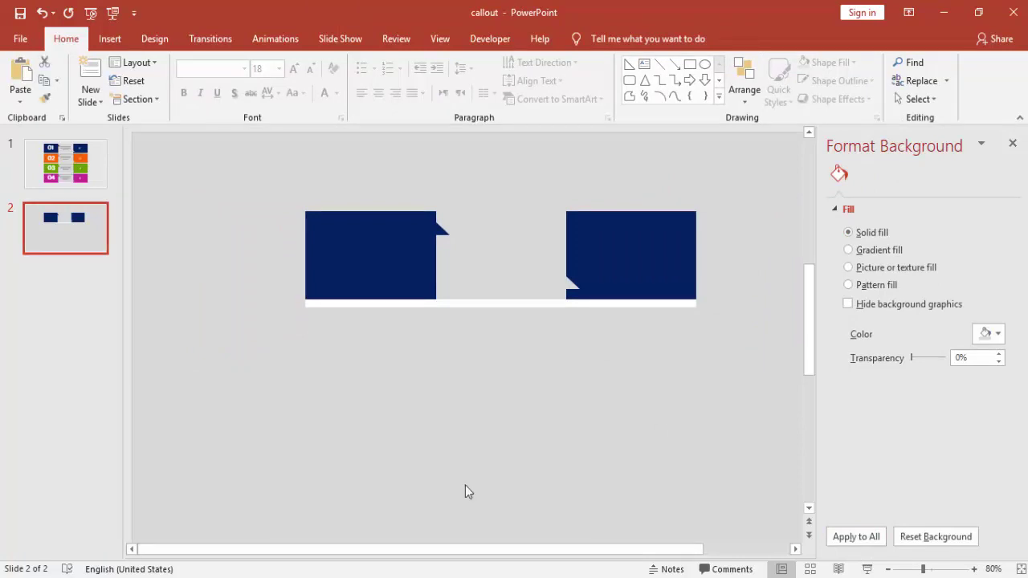
Step: Shorten the grouped banner slightly from its bottom edge
left_click(492, 305)
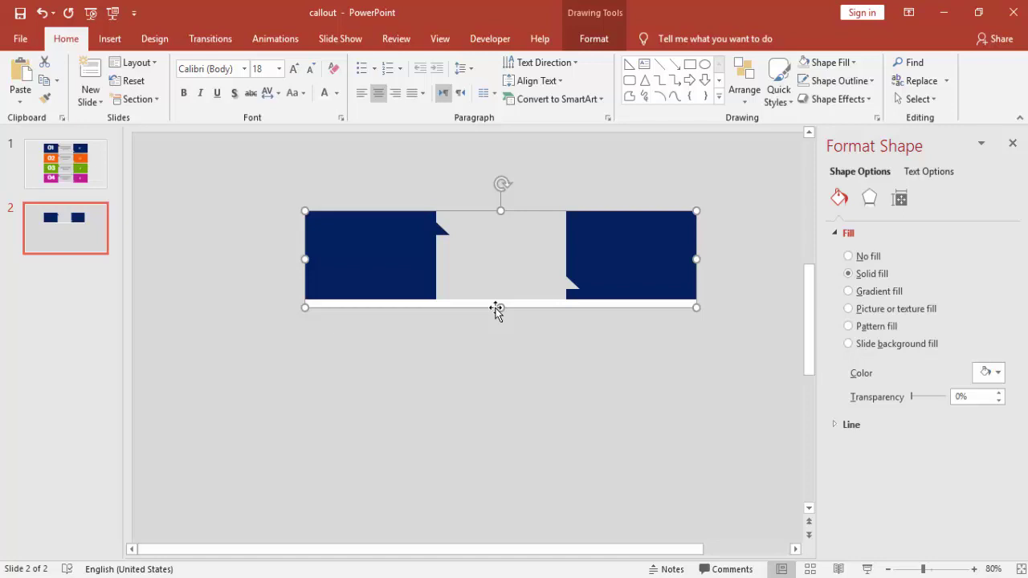
left_click_drag(500, 304, 498, 305)
left_click(498, 320)
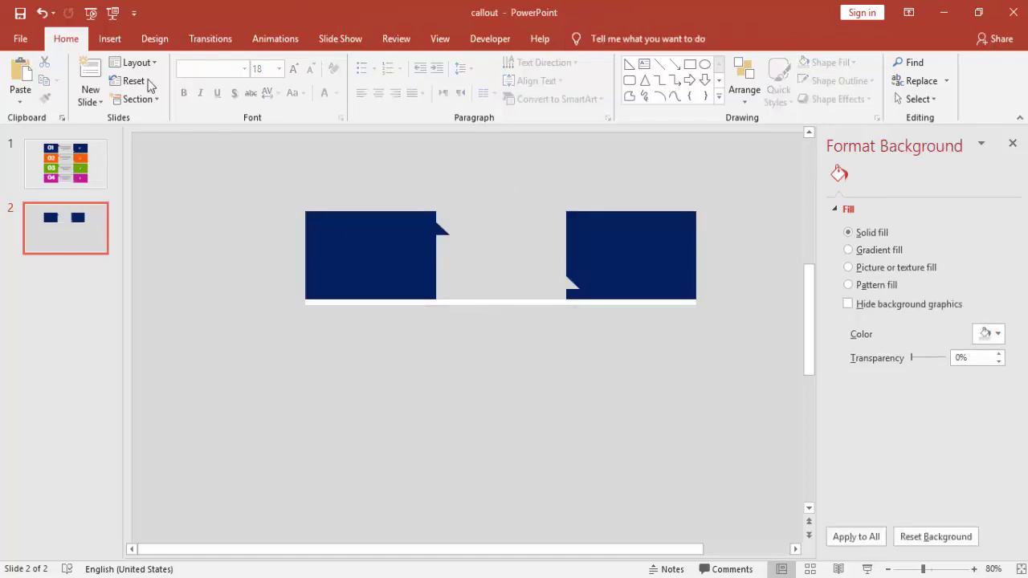
Step: Draw a long, flat oval just beneath the banners
left_click(104, 41)
left_click(273, 105)
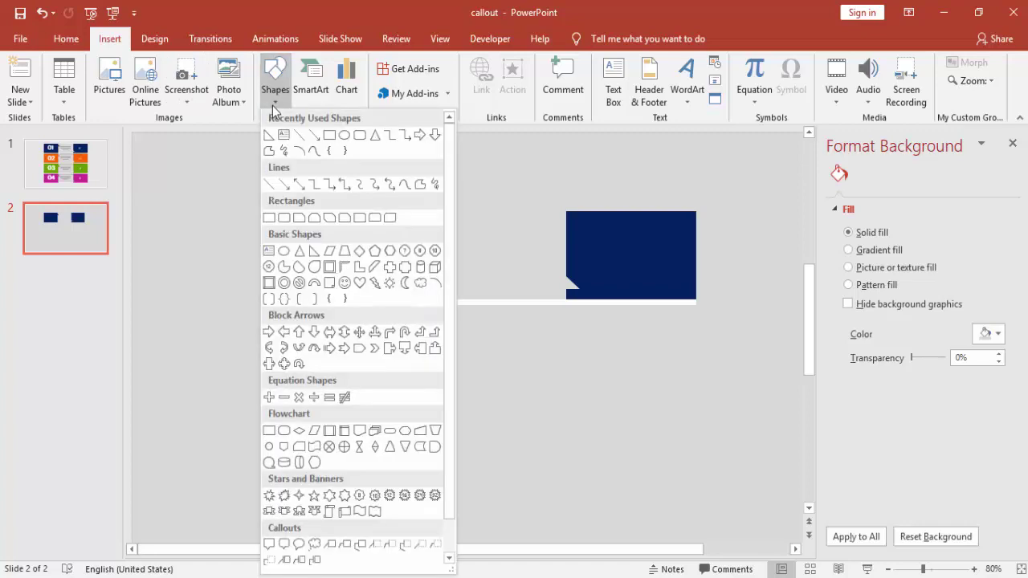
left_click(283, 252)
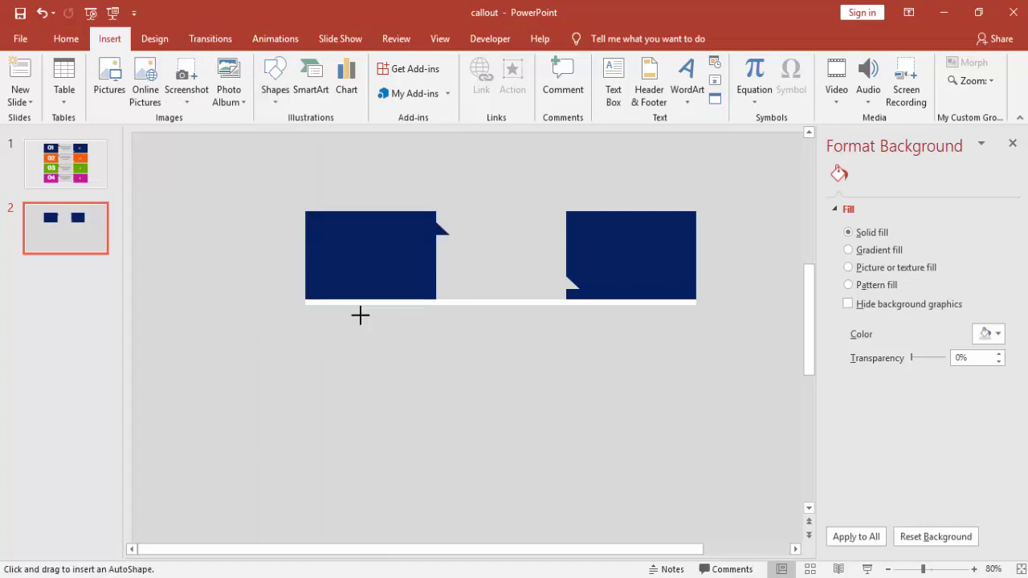
left_click_drag(360, 315, 652, 334)
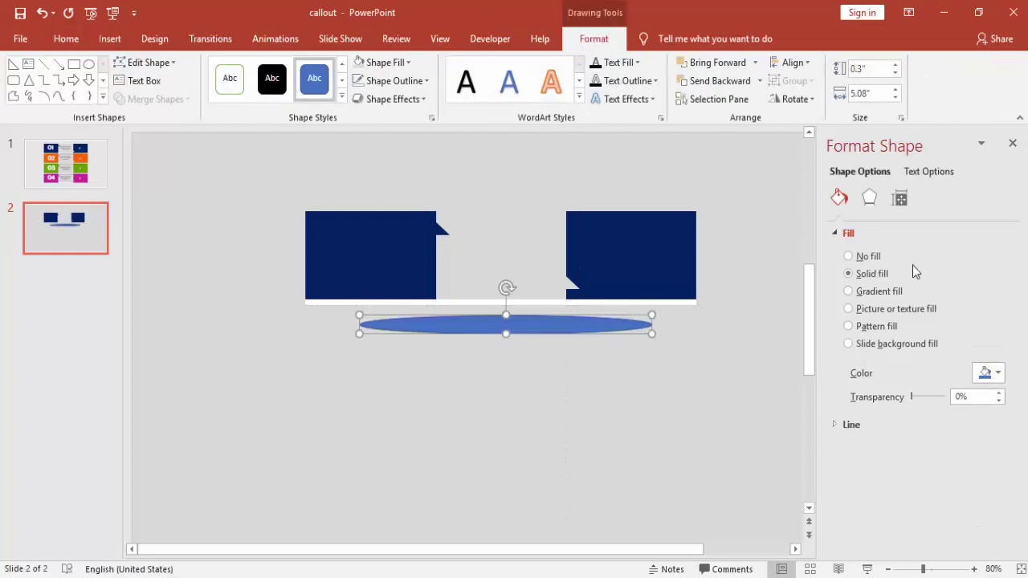
Step: Give the oval a gradient fill and set colours for its first and last stops
left_click(882, 292)
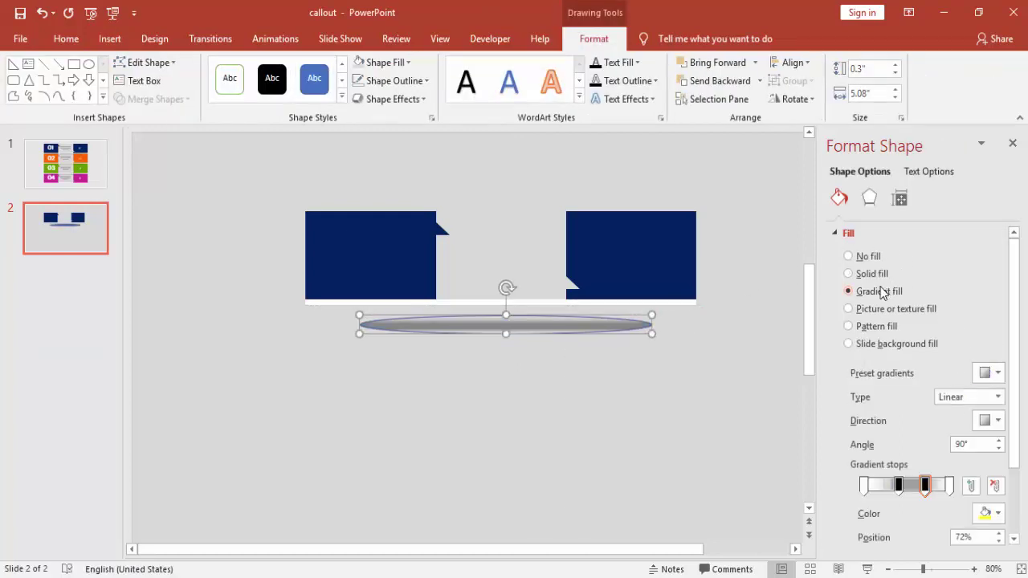
left_click(864, 485)
left_click(998, 514)
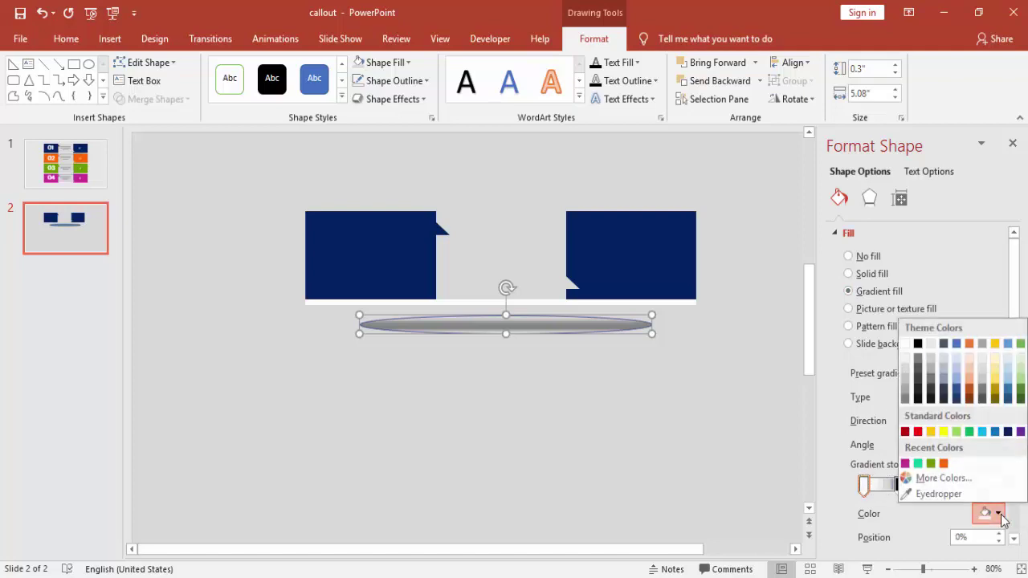
left_click(906, 347)
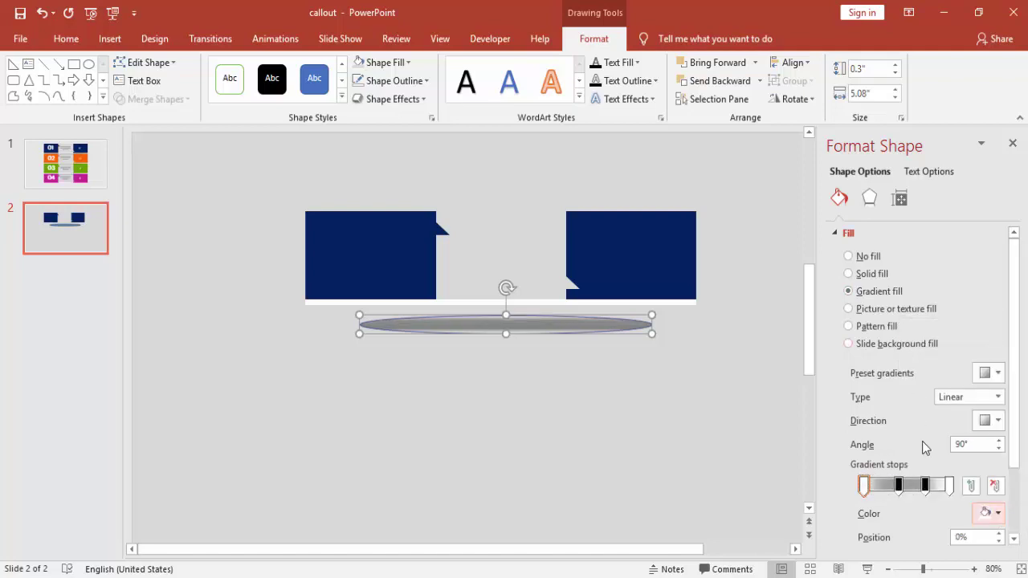
left_click(949, 485)
left_click(998, 514)
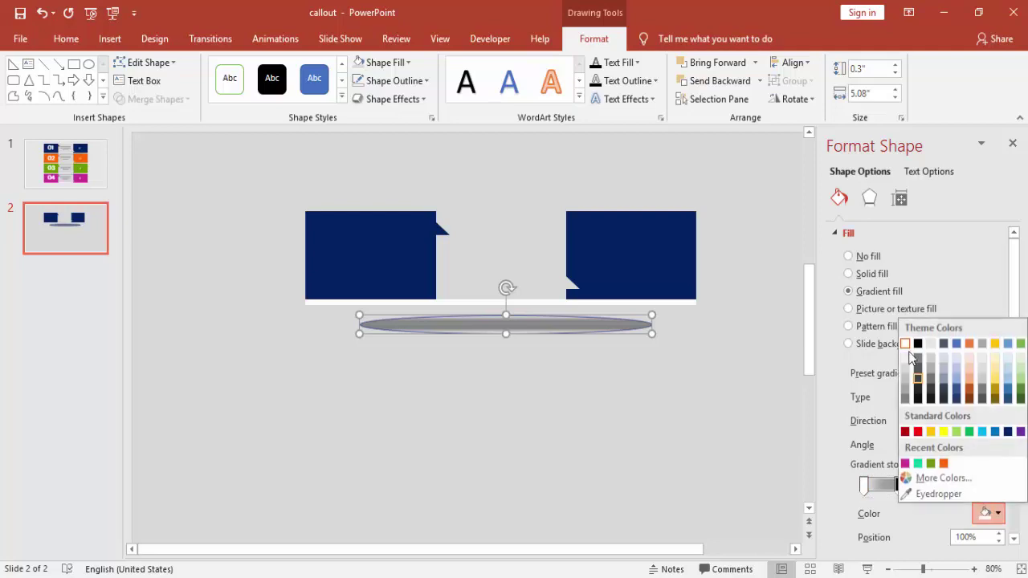
left_click(910, 349)
Step: Set the 41% and 72% gradient stops to black
left_click(898, 485)
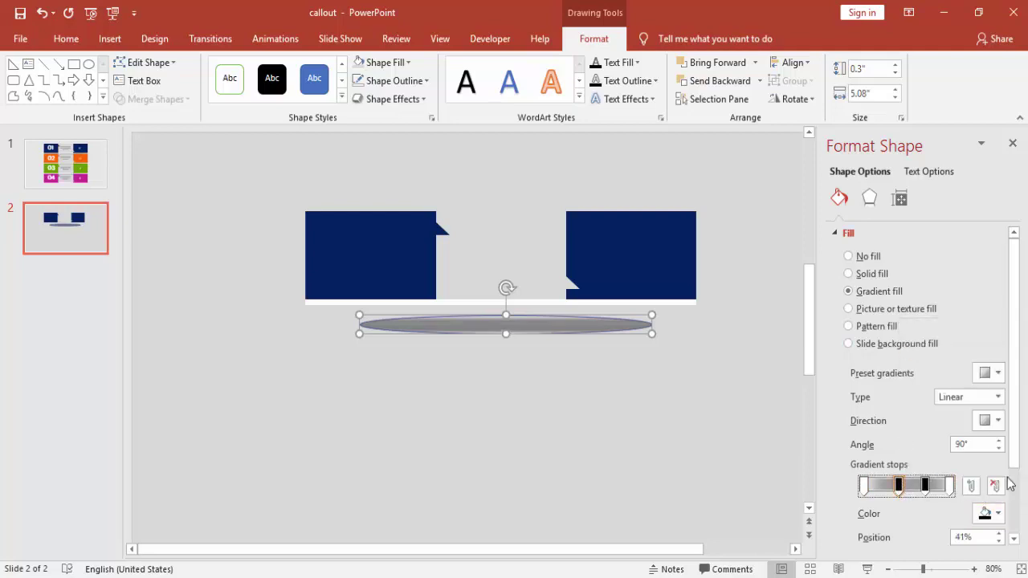
left_click_drag(1015, 443, 1015, 530)
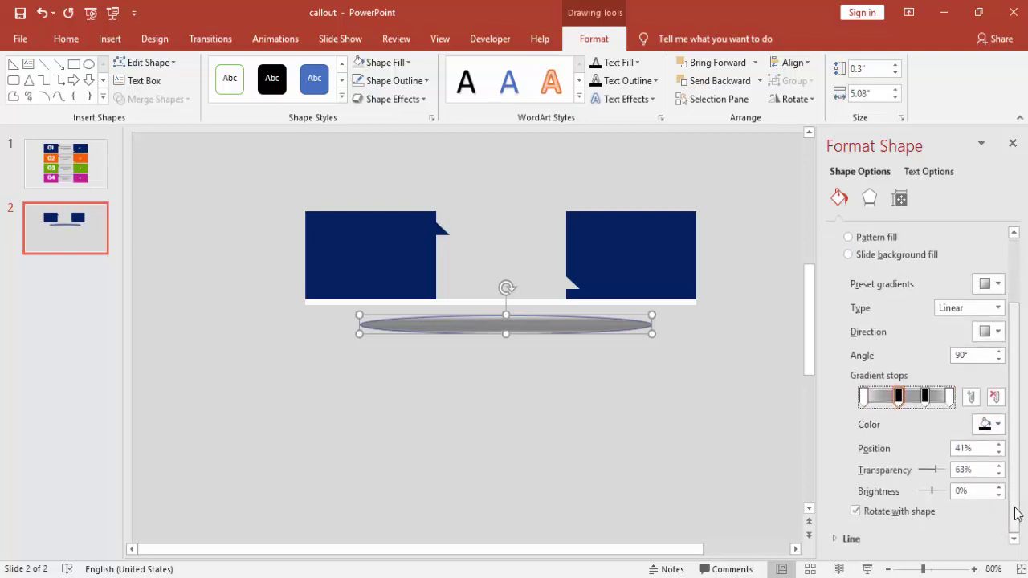
left_click(988, 424)
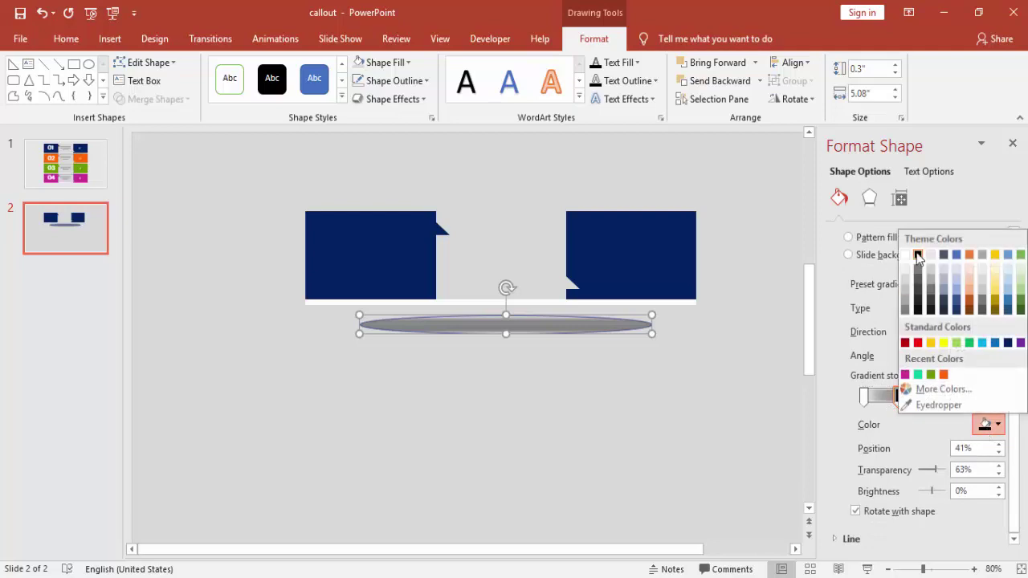
left_click(918, 255)
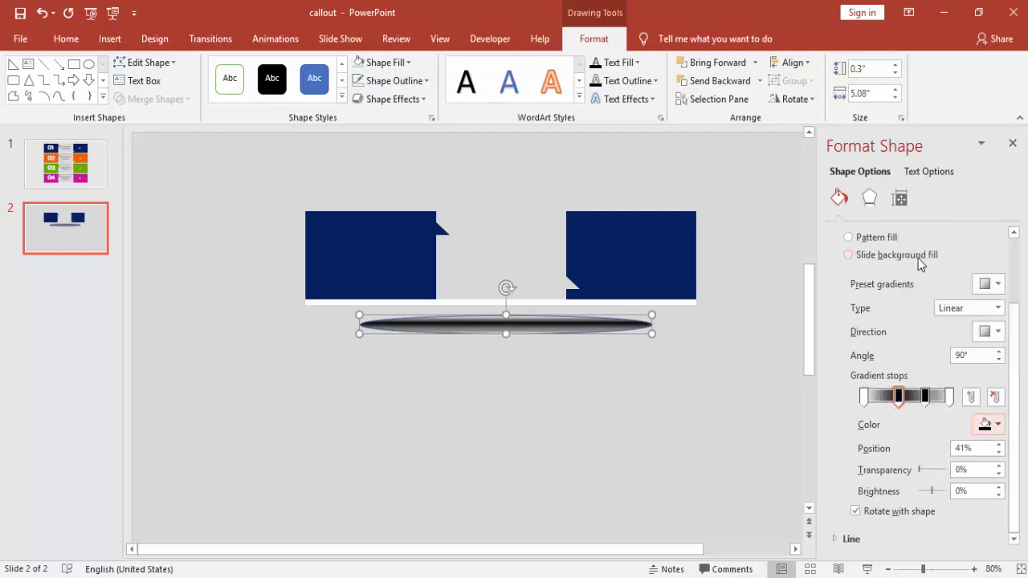
left_click(927, 396)
left_click(983, 425)
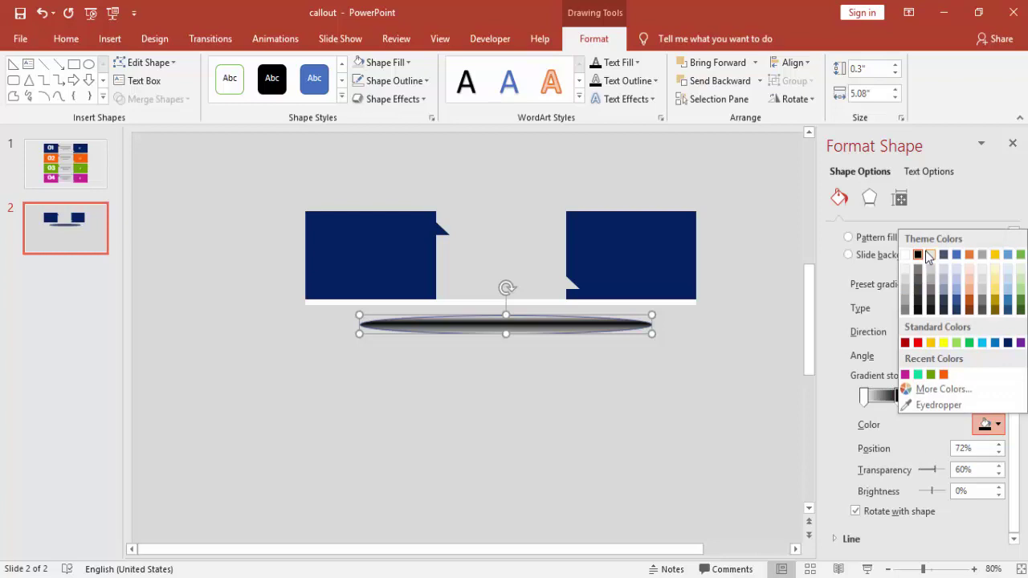
left_click(920, 256)
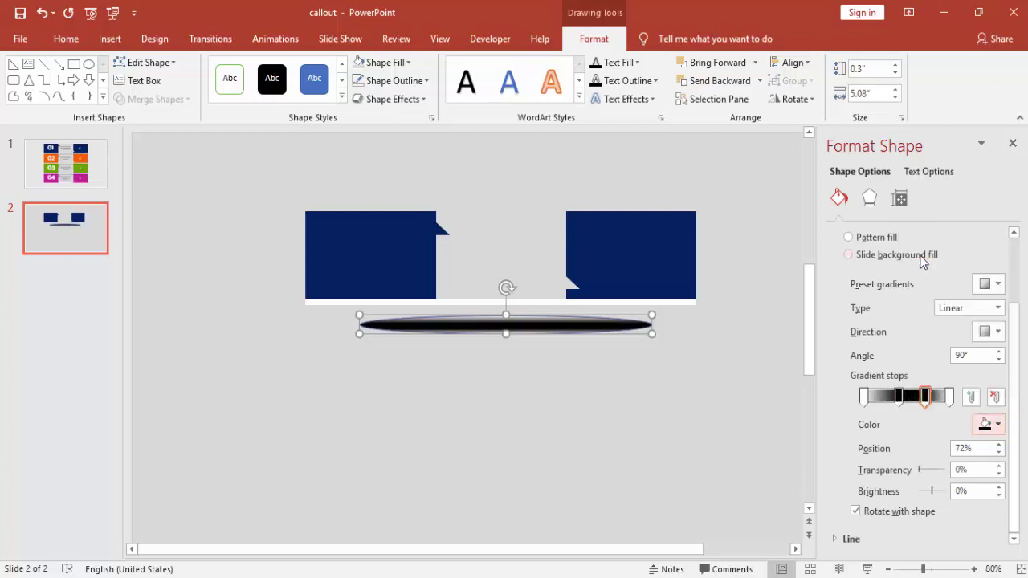
Step: Make the end stops fully transparent, the middle stops about 60% transparent, and remove the outline
left_click(866, 396)
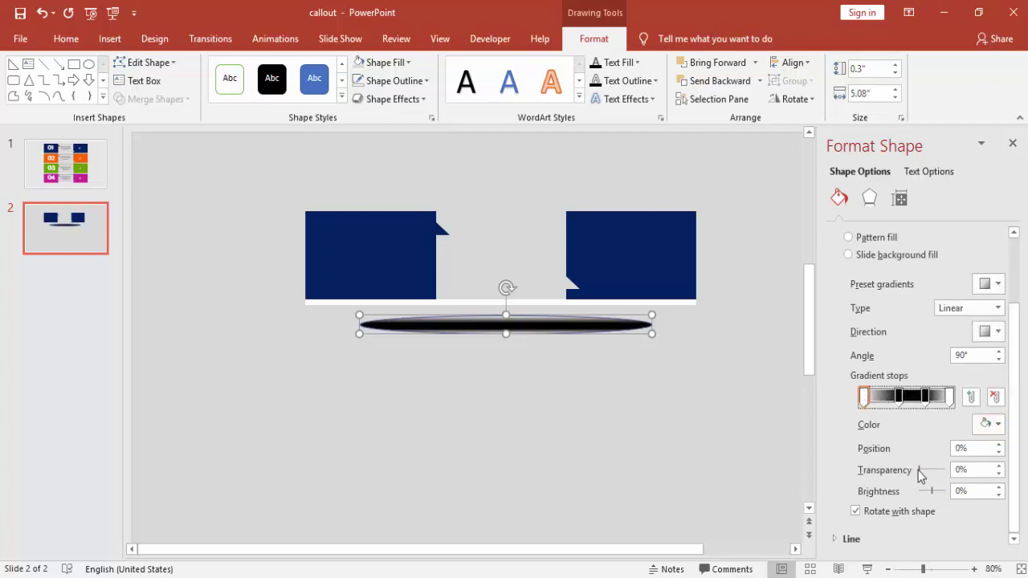
left_click_drag(921, 471, 947, 471)
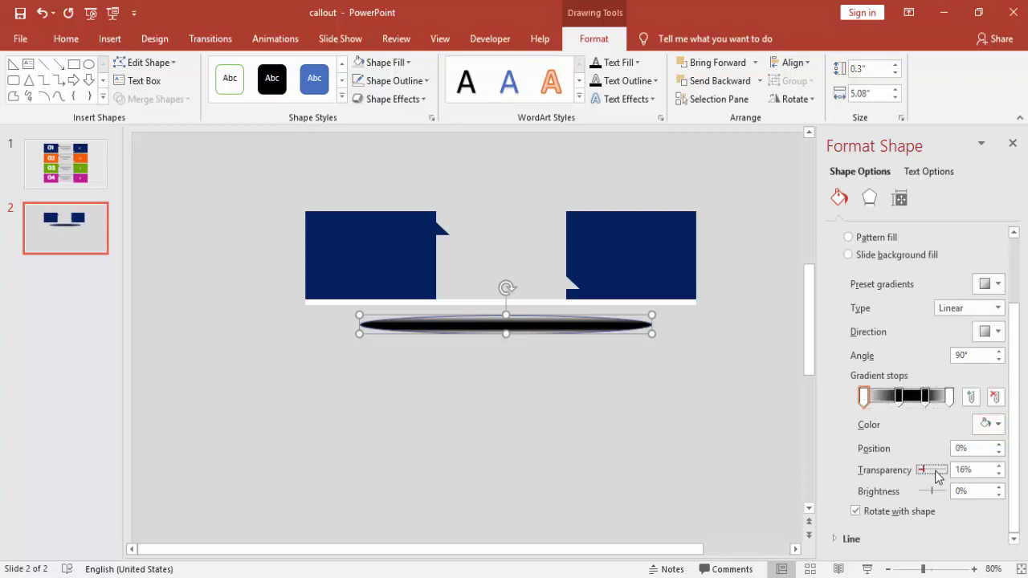
left_click(949, 397)
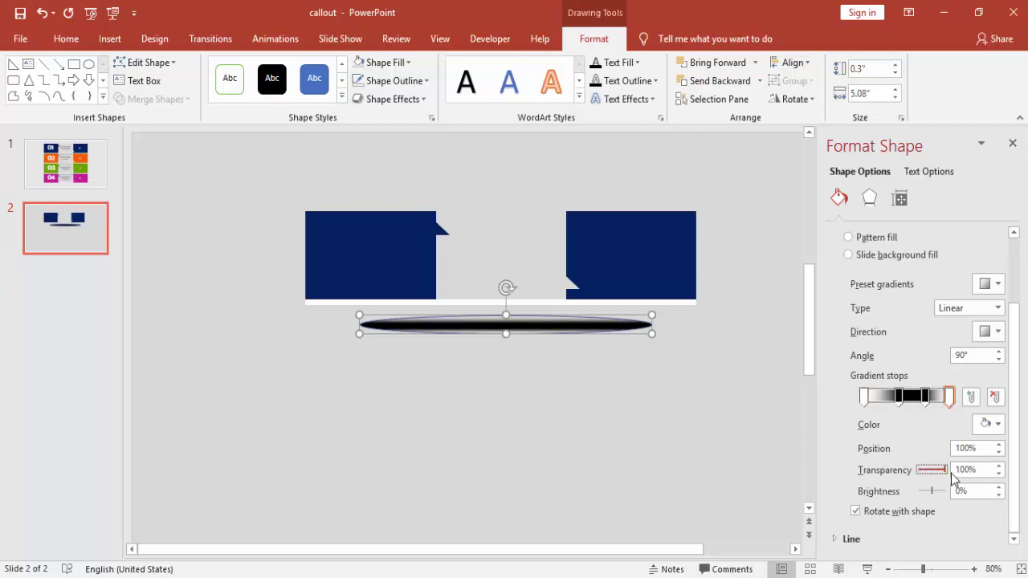
left_click(427, 80)
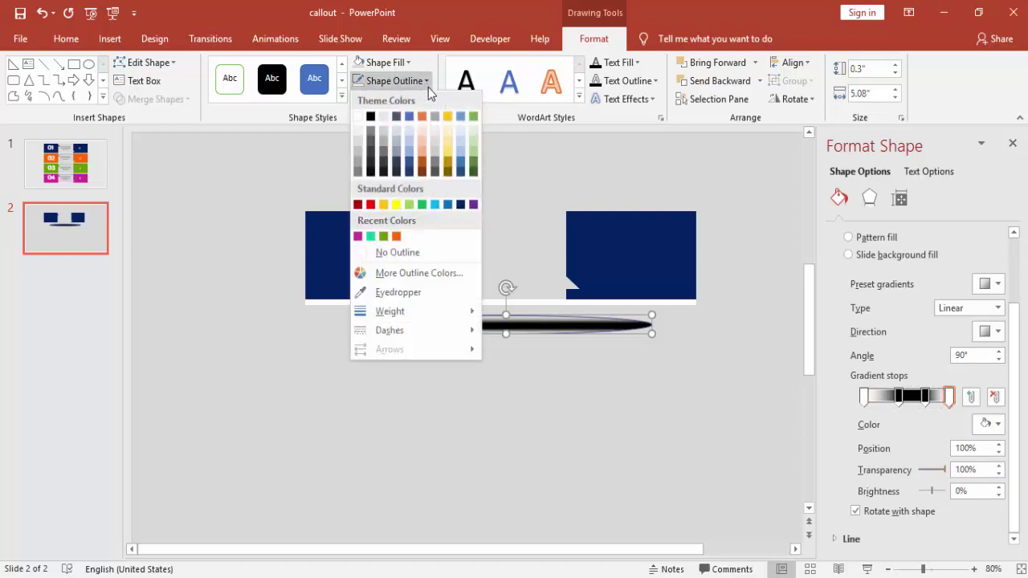
left_click(421, 249)
left_click(899, 397)
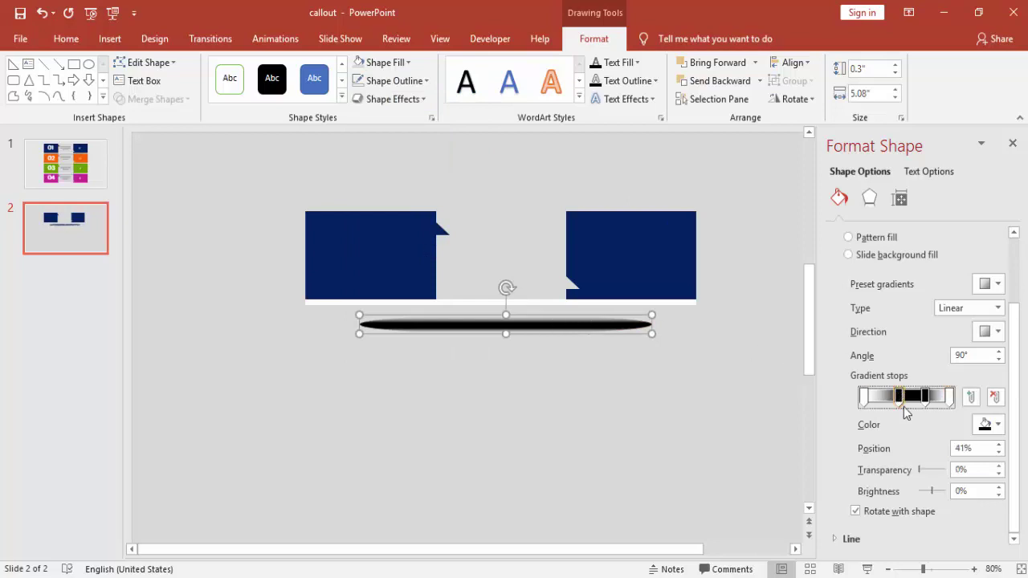
left_click_drag(918, 473, 936, 475)
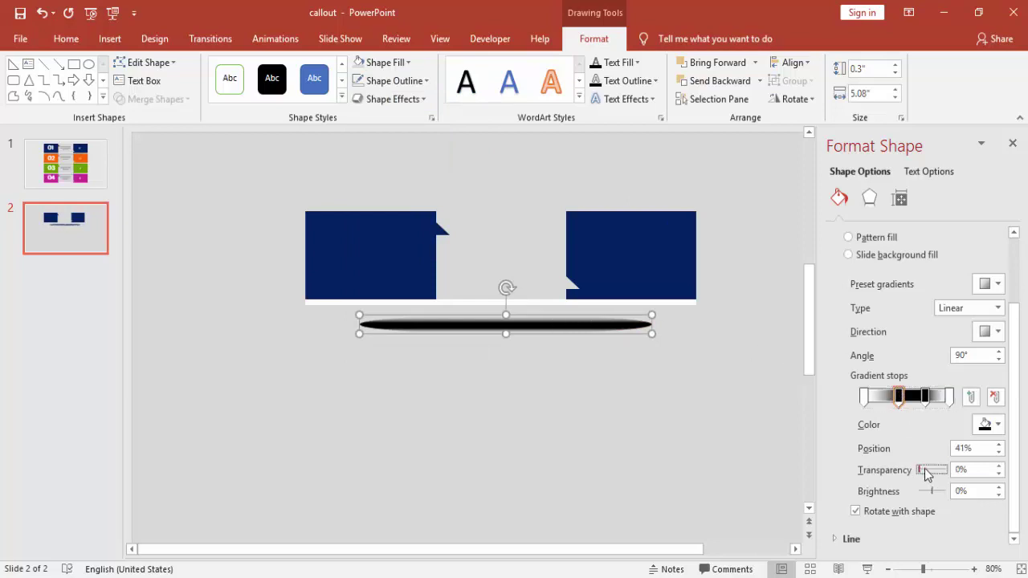
left_click(926, 396)
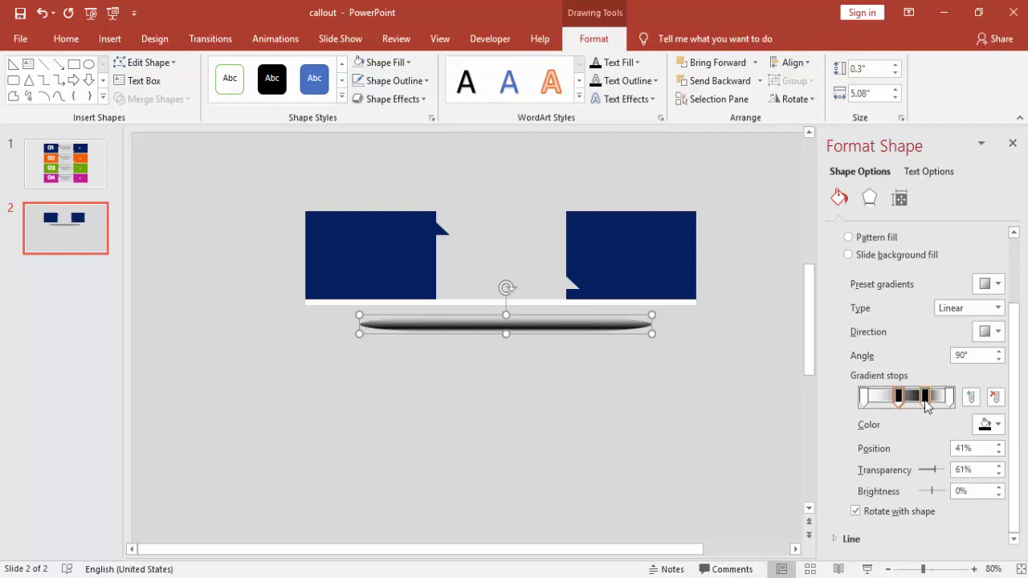
left_click_drag(919, 470, 942, 474)
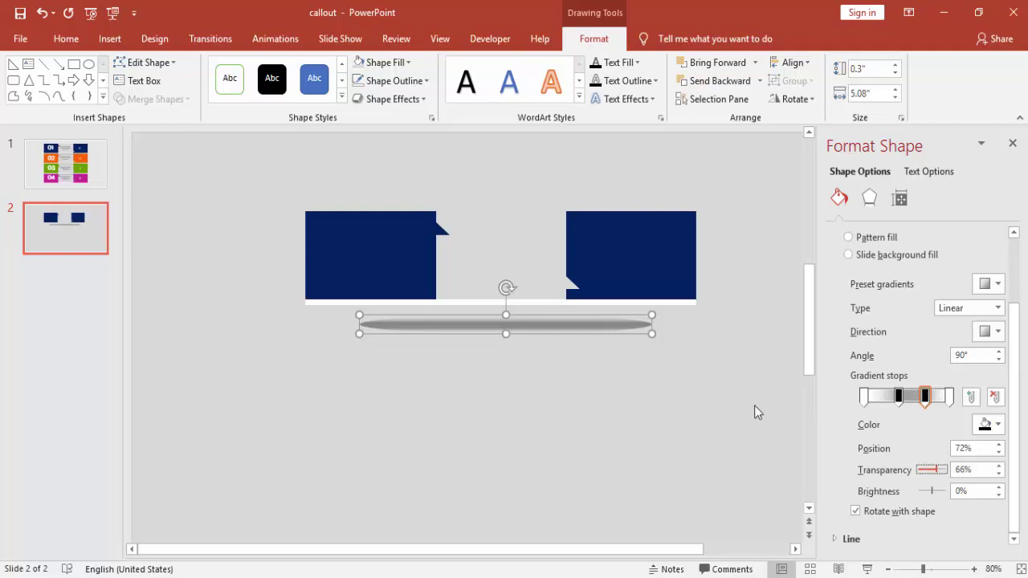
Step: Move the gradient oval up to the white bar and send it backward behind it
left_click(652, 393)
left_click(532, 323)
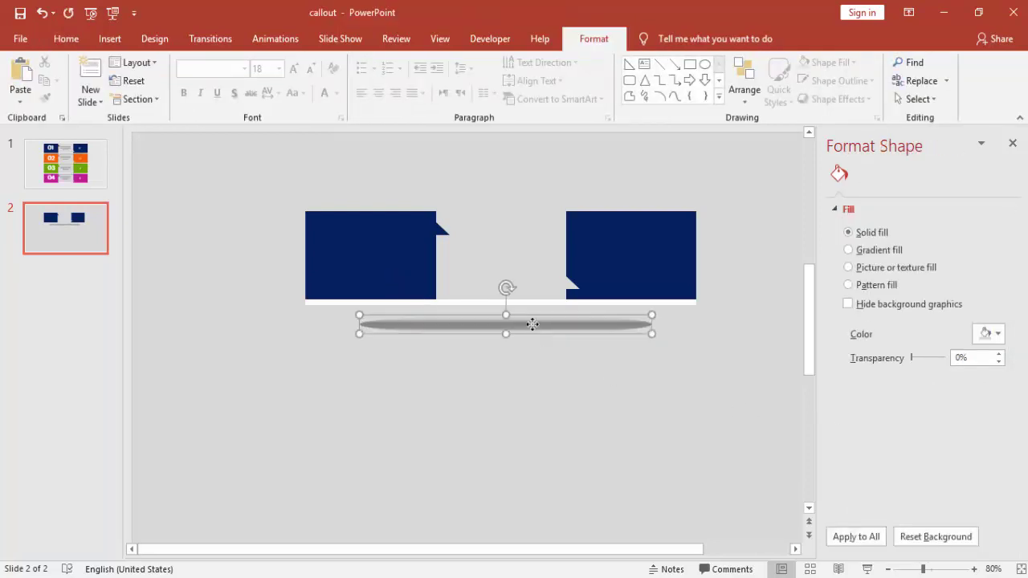
left_click_drag(533, 323, 530, 307)
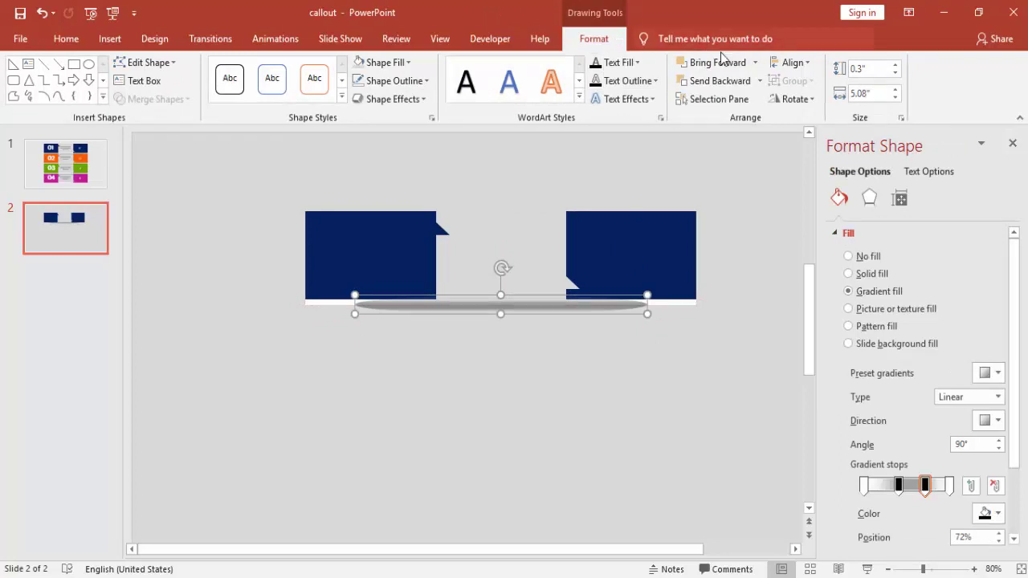
left_click(759, 81)
left_click(750, 116)
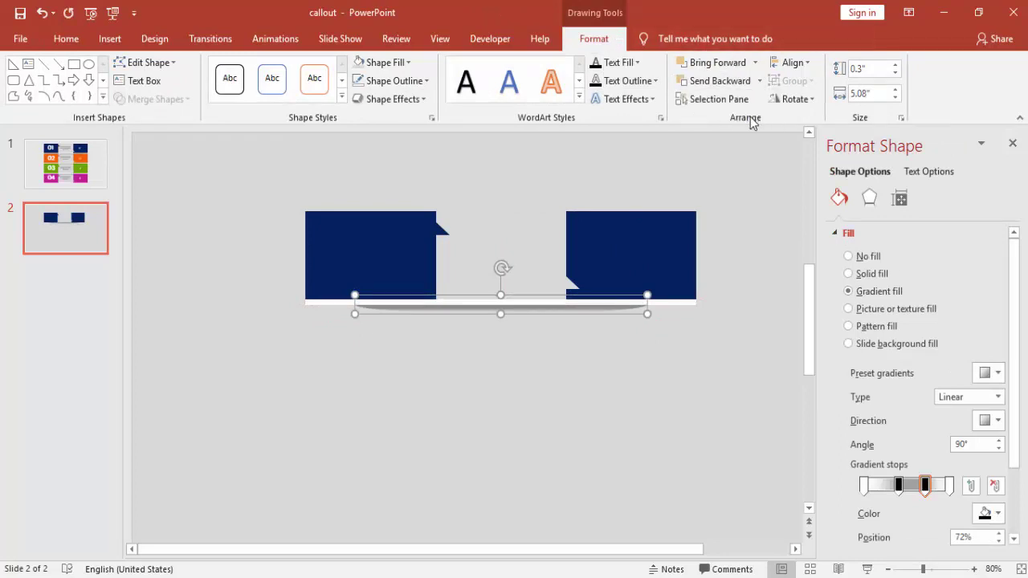
Step: Add a text box below the bar containing "01"
left_click(680, 392)
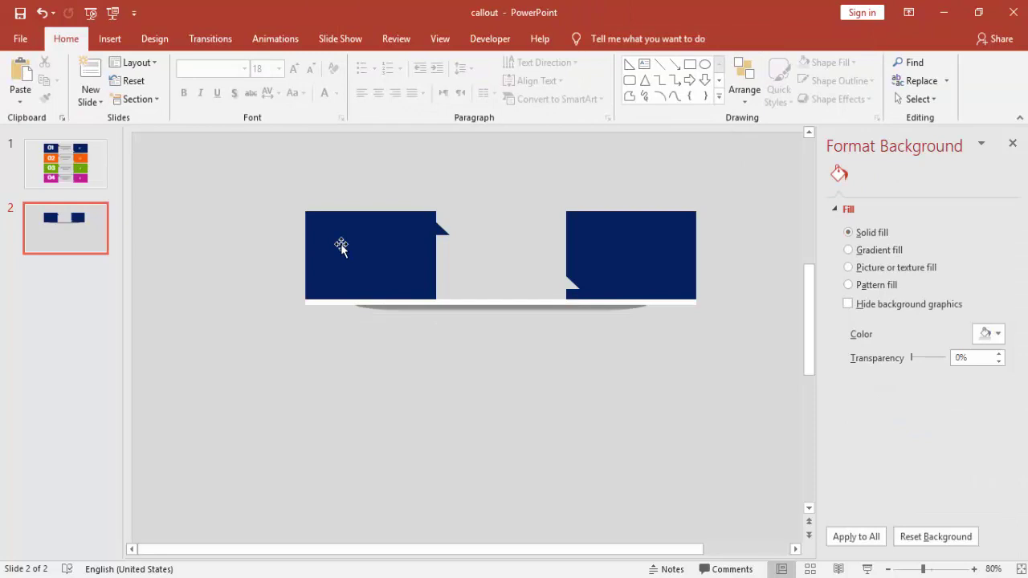
left_click(109, 39)
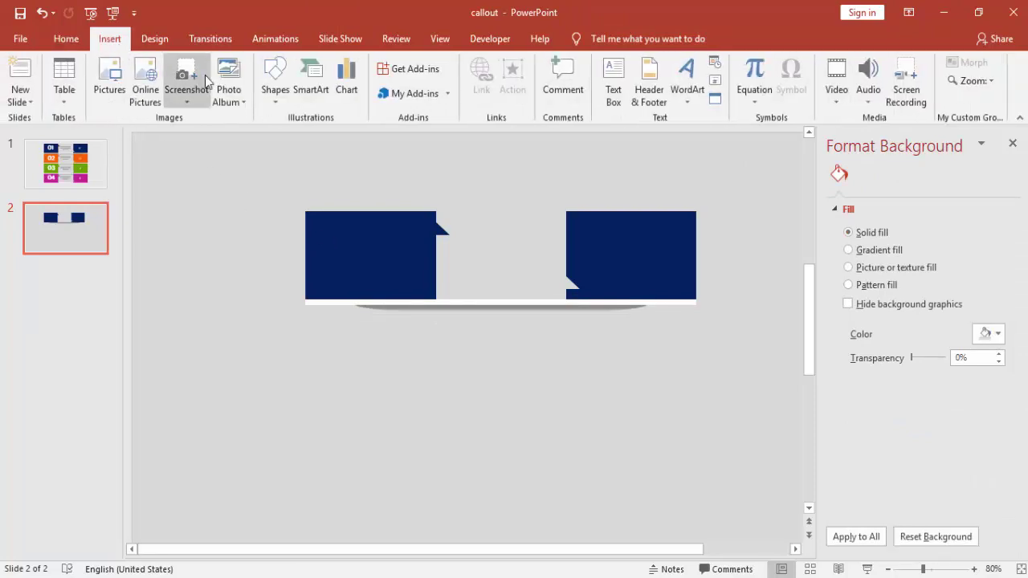
left_click(615, 72)
left_click(420, 360)
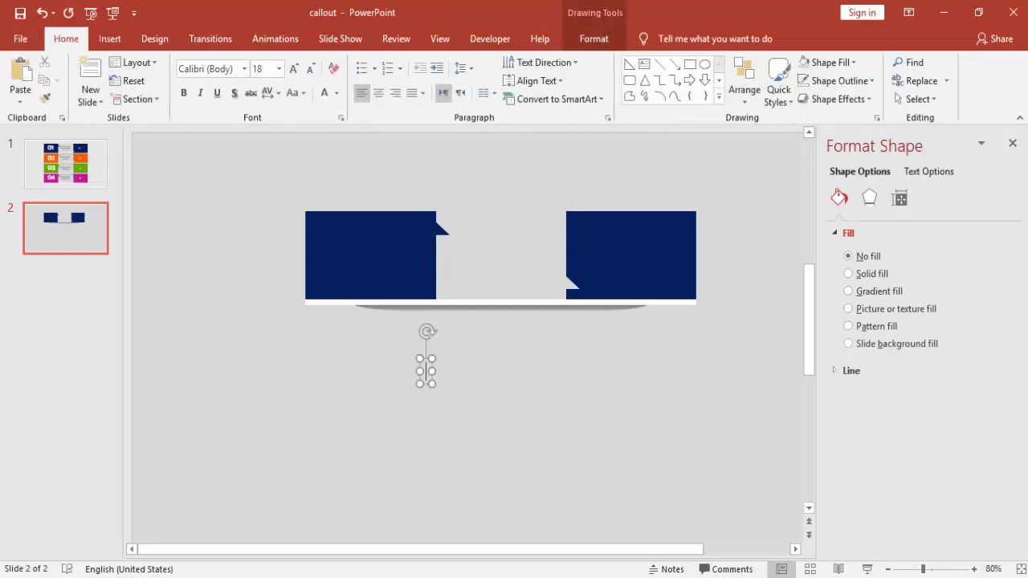
type("01")
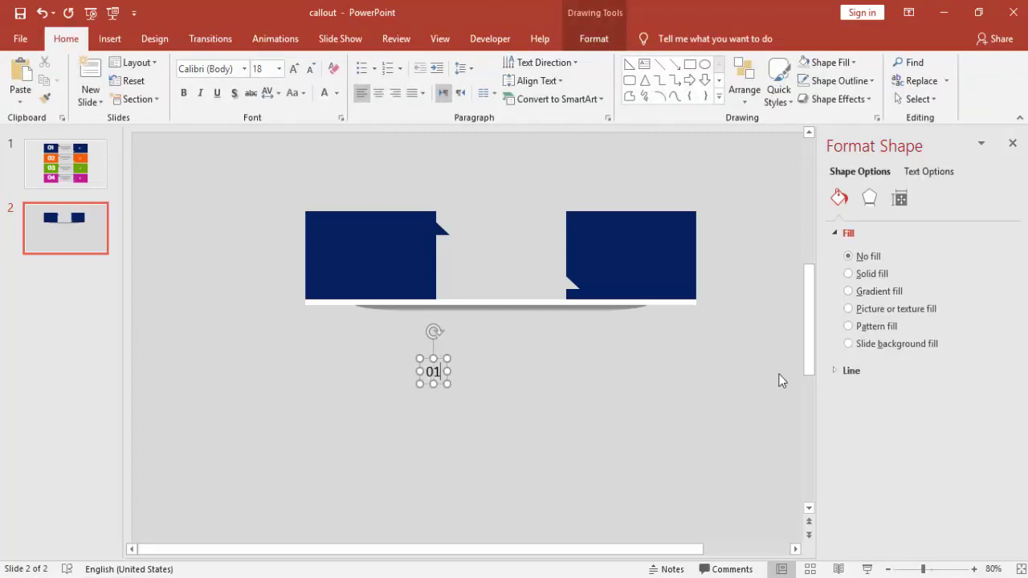
Step: Make "01" bold, 66 pt and white, and position it on the left navy block
left_click(439, 358)
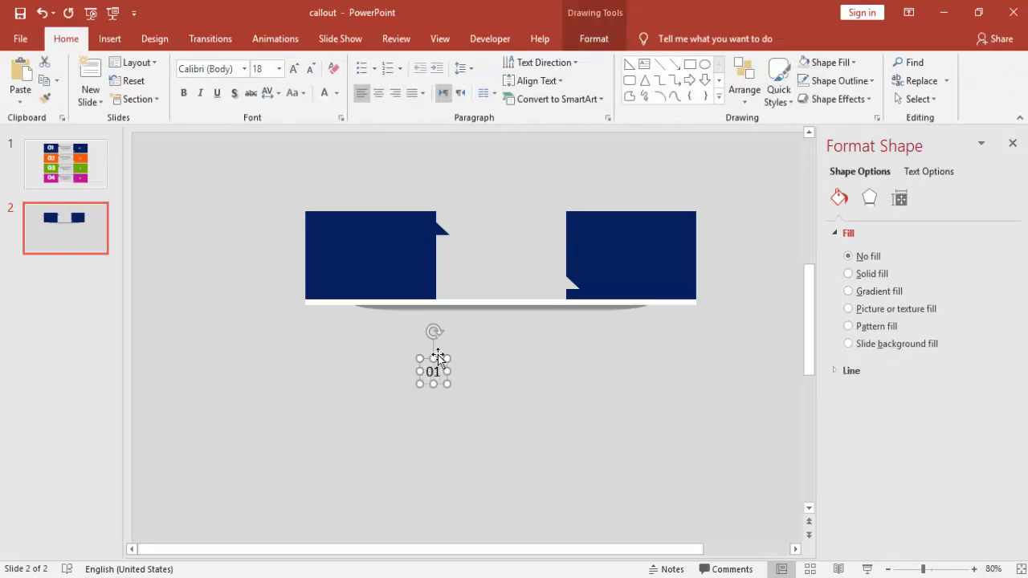
left_click(183, 92)
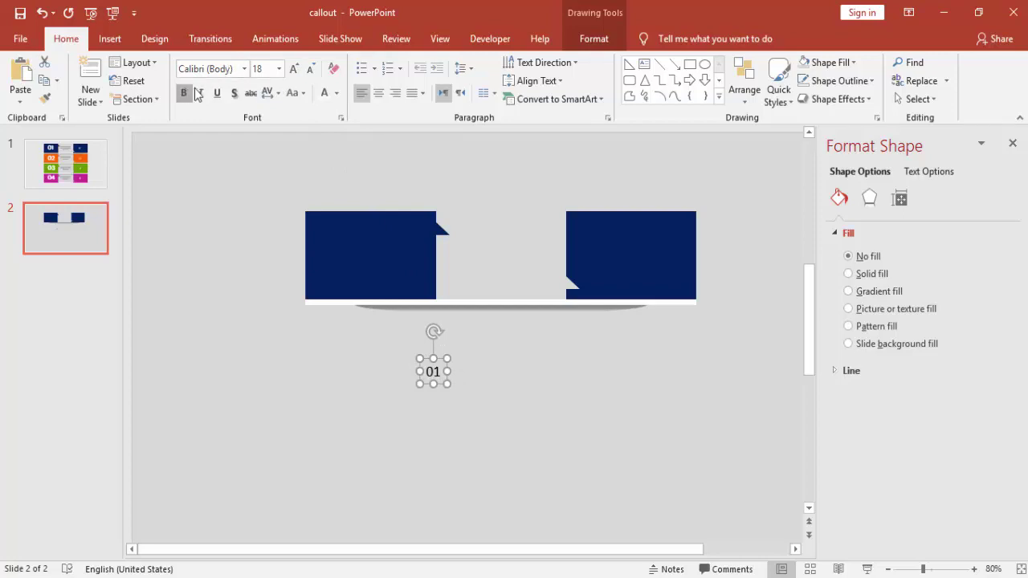
left_click(293, 69)
left_click(293, 69)
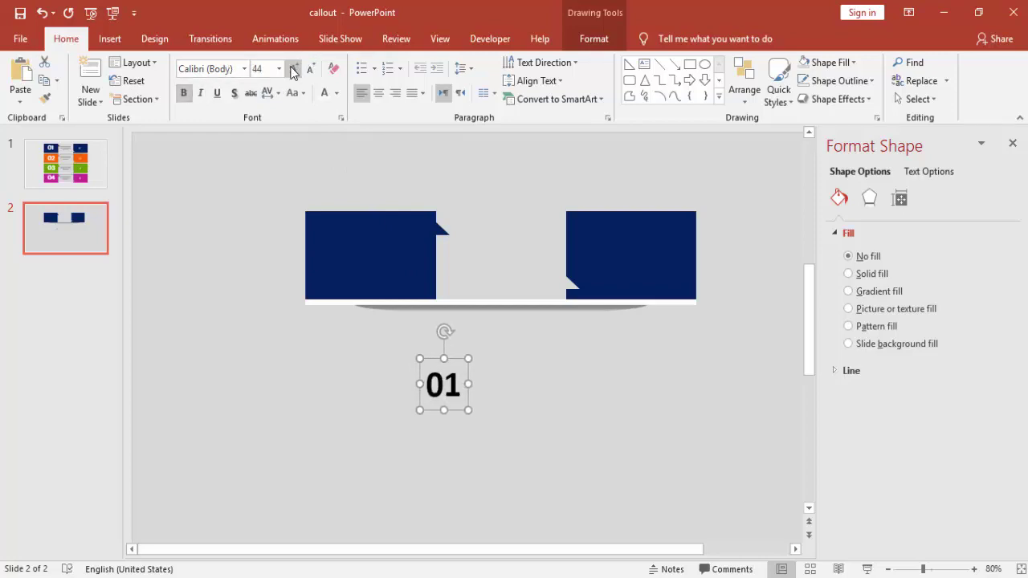
left_click(292, 69)
left_click(325, 93)
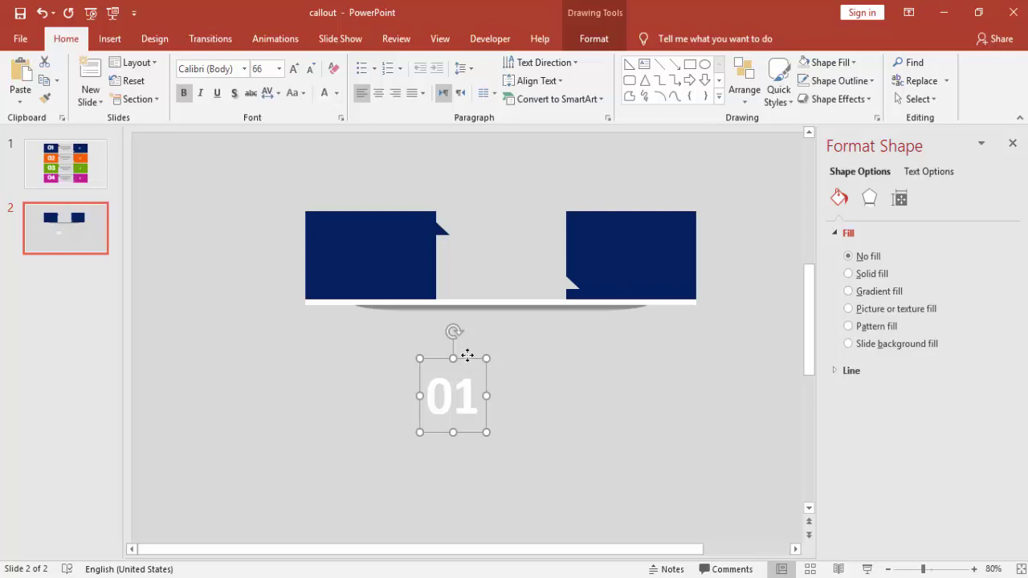
left_click_drag(467, 354, 385, 214)
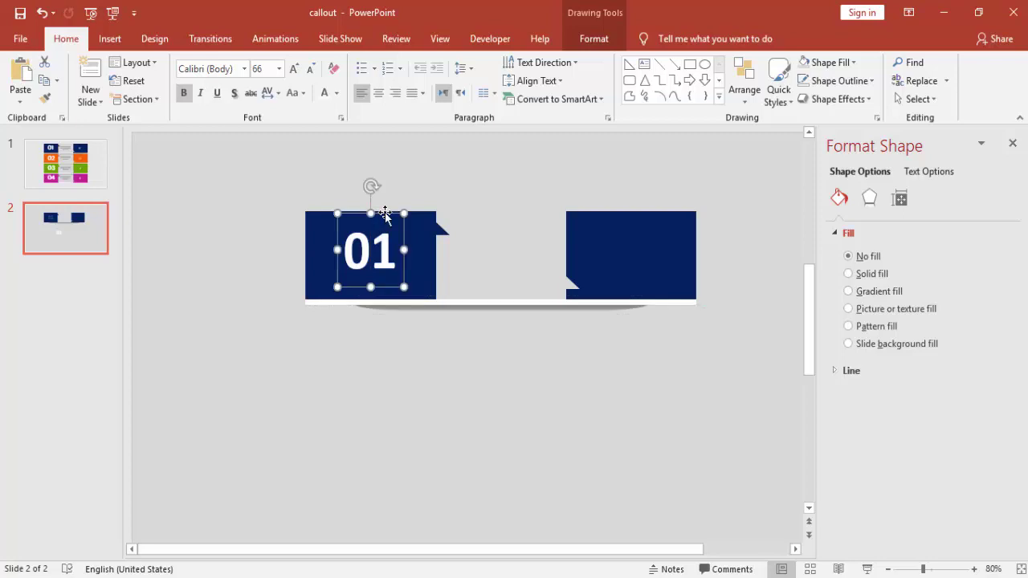
key("ctrl+z")
key("ctrl+z")
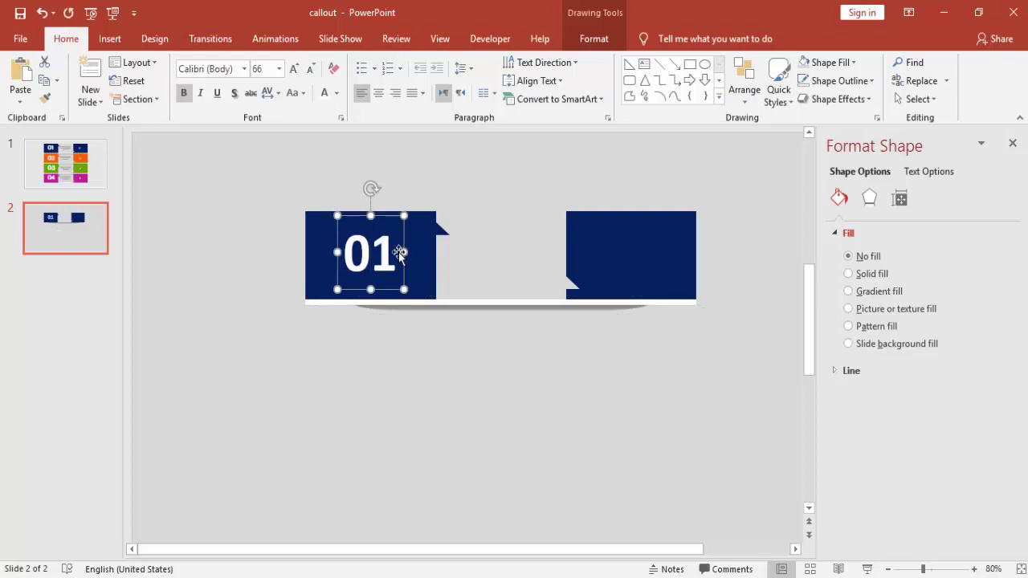
Step: Paste the placeholder detail text and position it in the 01 banner's grey middle panel
left_click(424, 359)
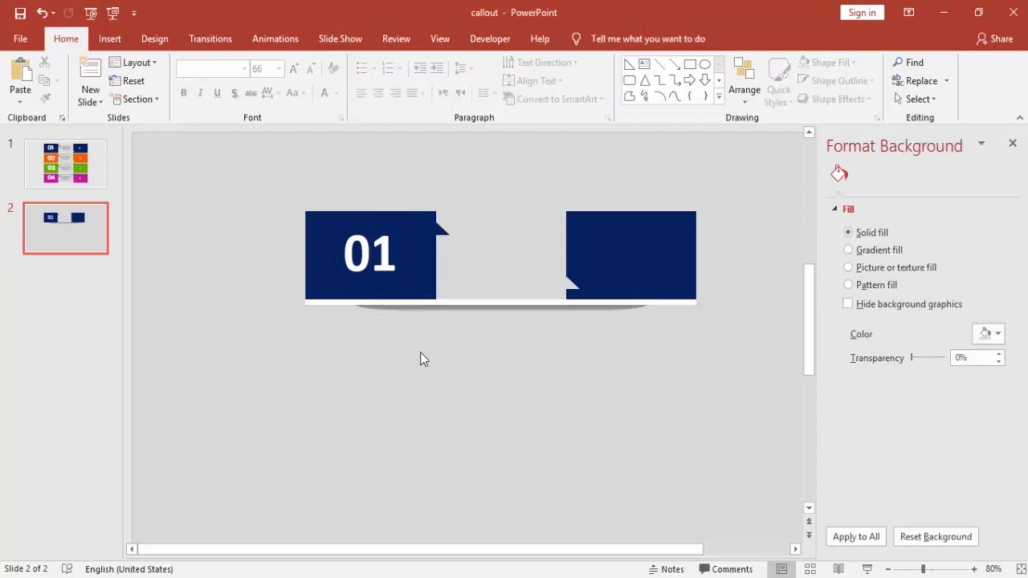
scroll(530, 402, "right", 2)
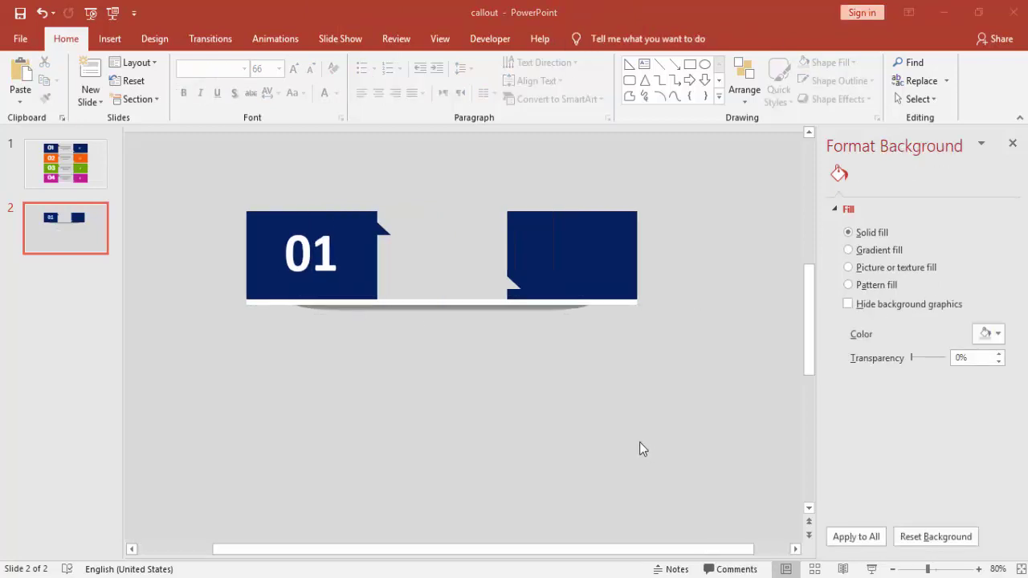
left_click(118, 40)
left_click(612, 80)
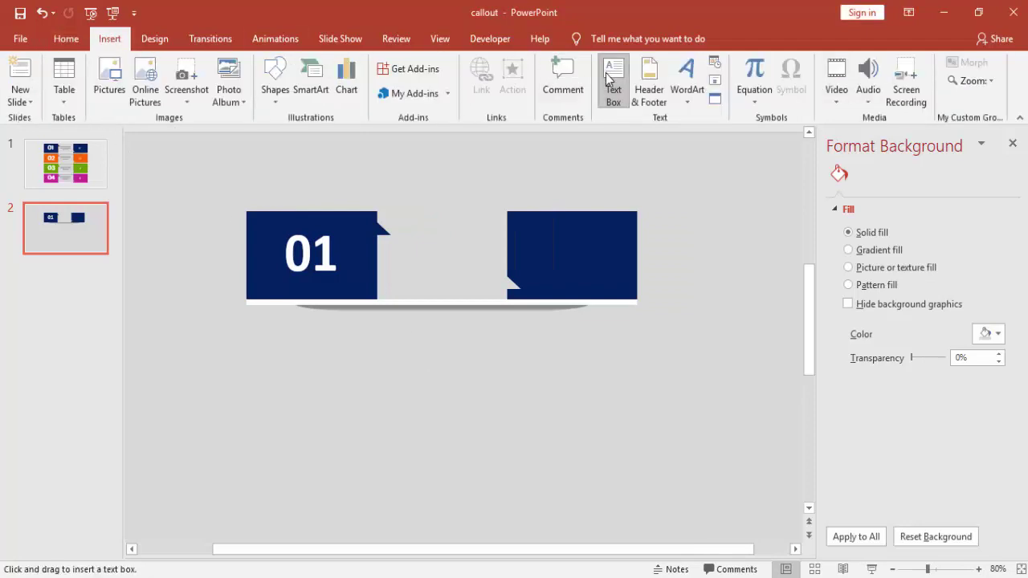
left_click(447, 359)
key("ctrl+v")
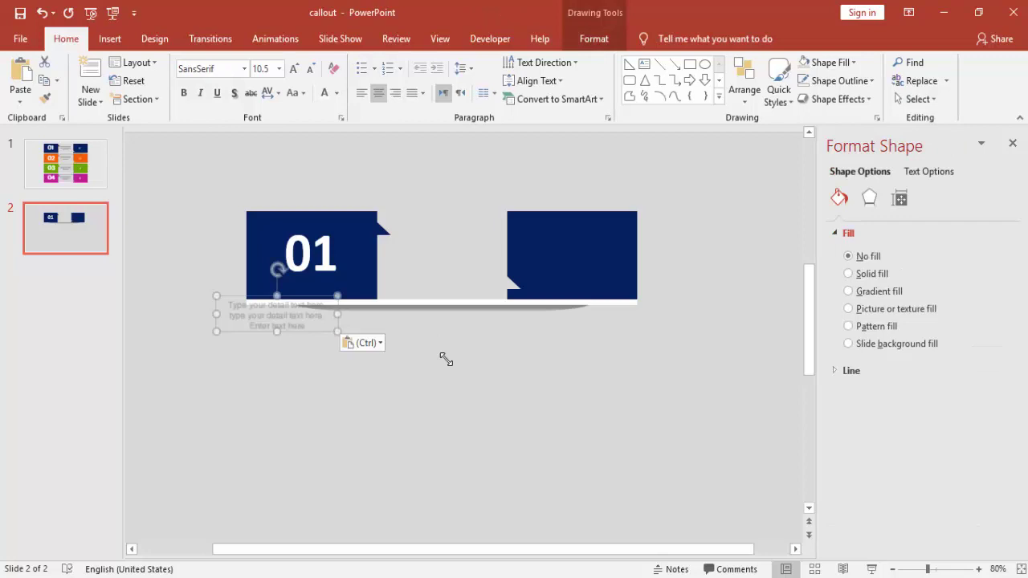
left_click_drag(321, 330, 483, 274)
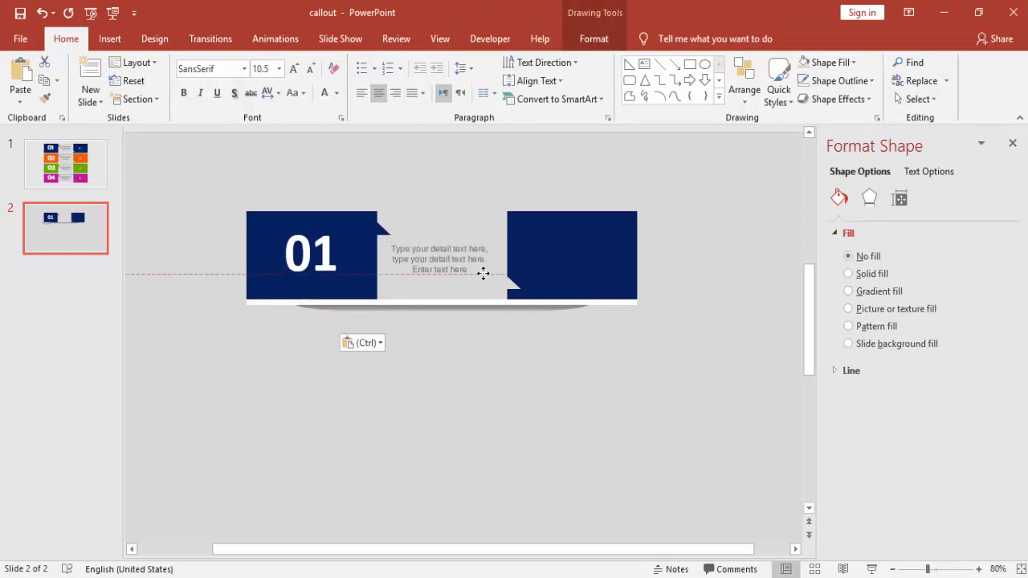
left_click_drag(487, 273, 489, 273)
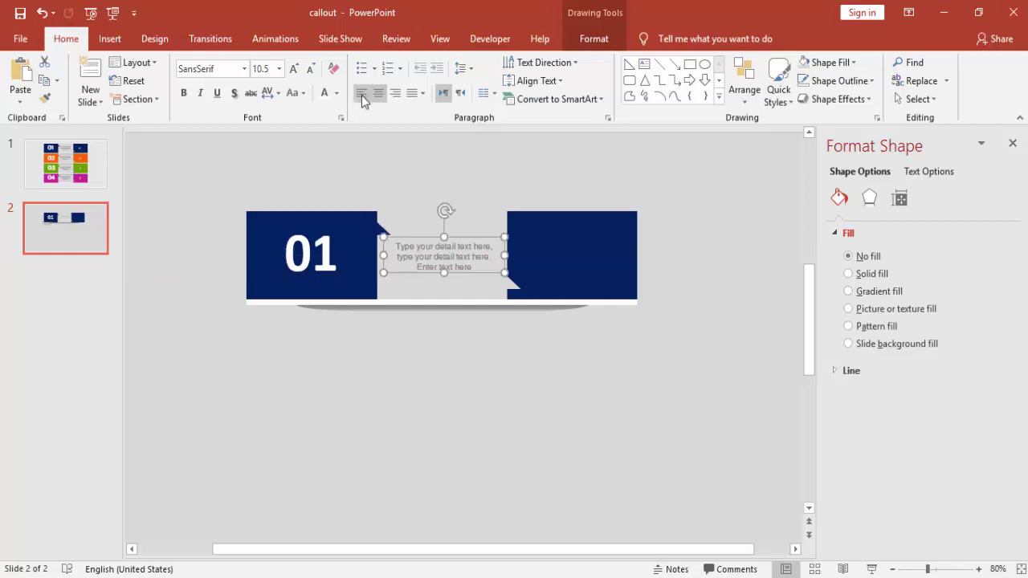
Step: Colour the detail text dark grey
left_click(338, 94)
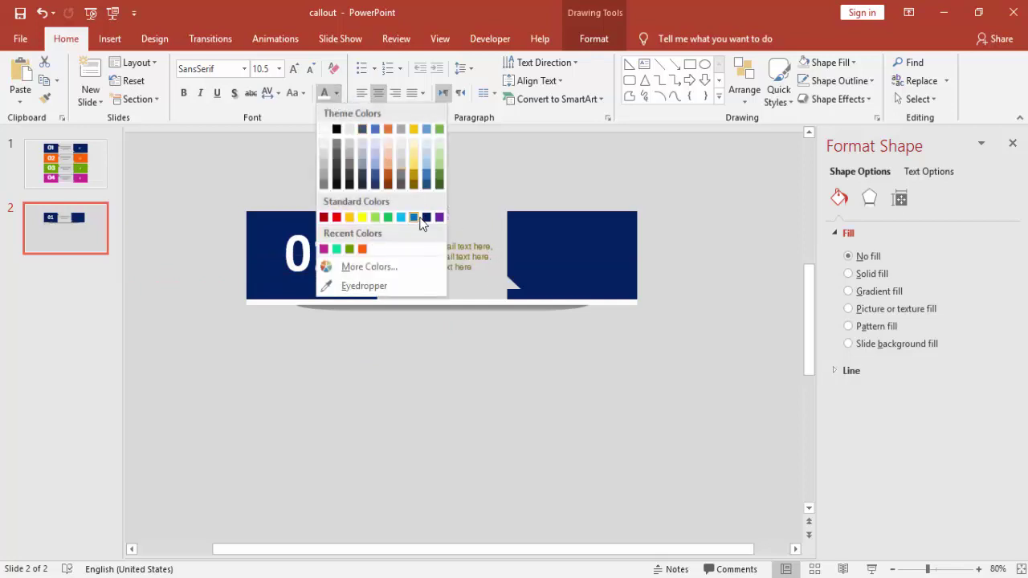
left_click(353, 175)
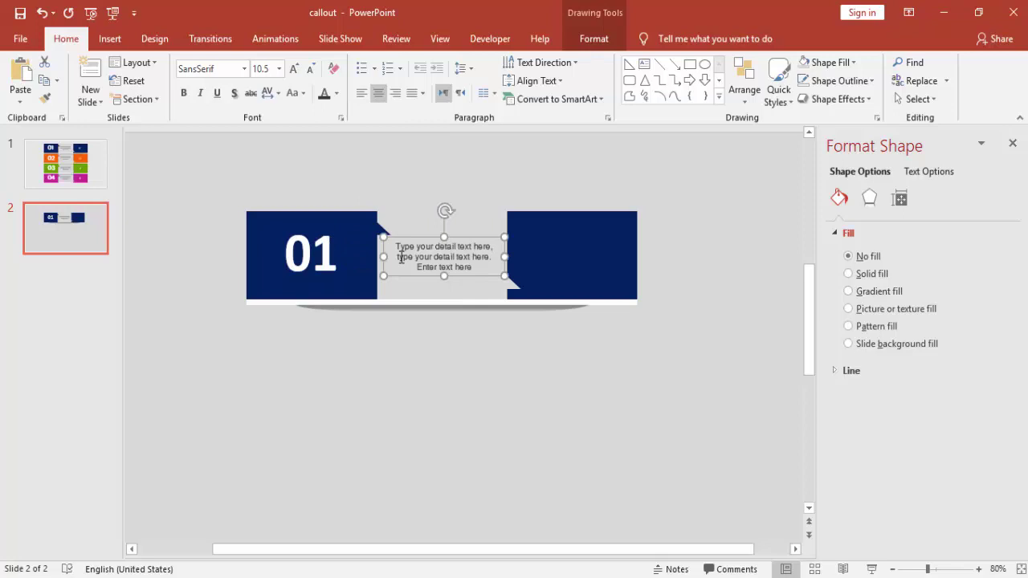
left_click(471, 351)
left_click(431, 241)
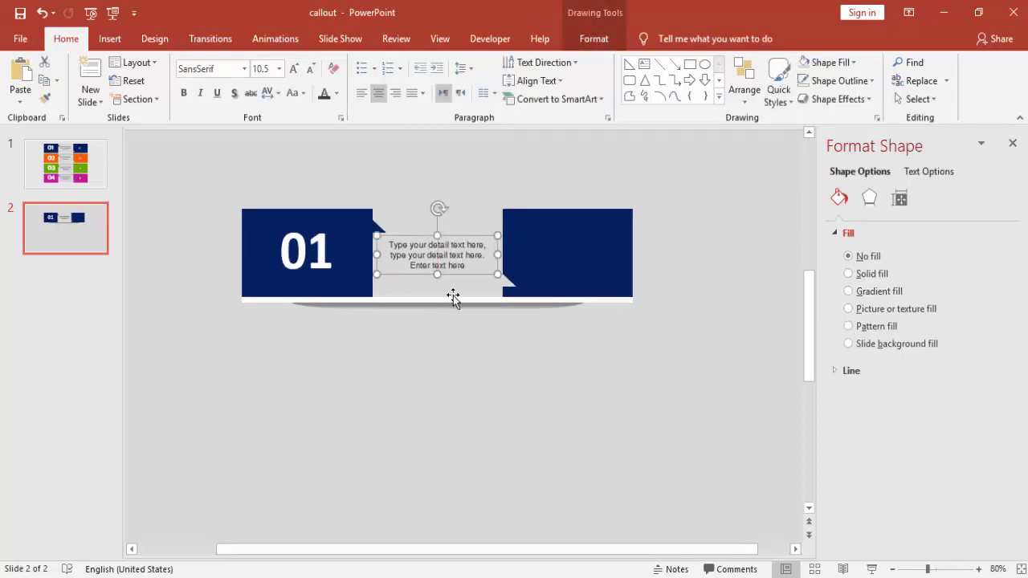
left_click(414, 392)
Step: Place the white wrench-and-gear icon centred in the 01 banner's right navy box, then select all banner parts
left_click_drag(301, 554, 236, 554)
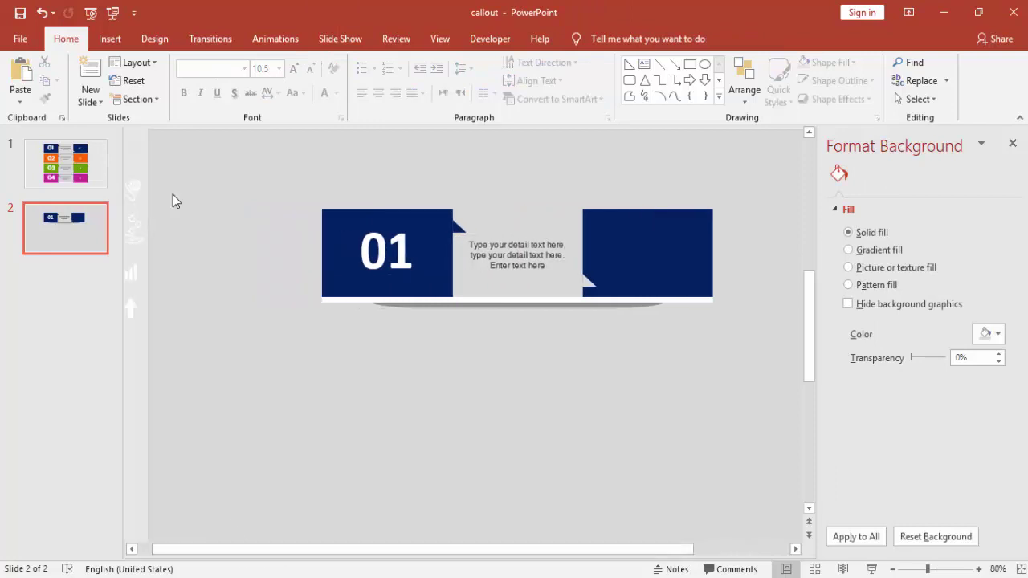
left_click(131, 187)
left_click_drag(148, 190, 650, 249)
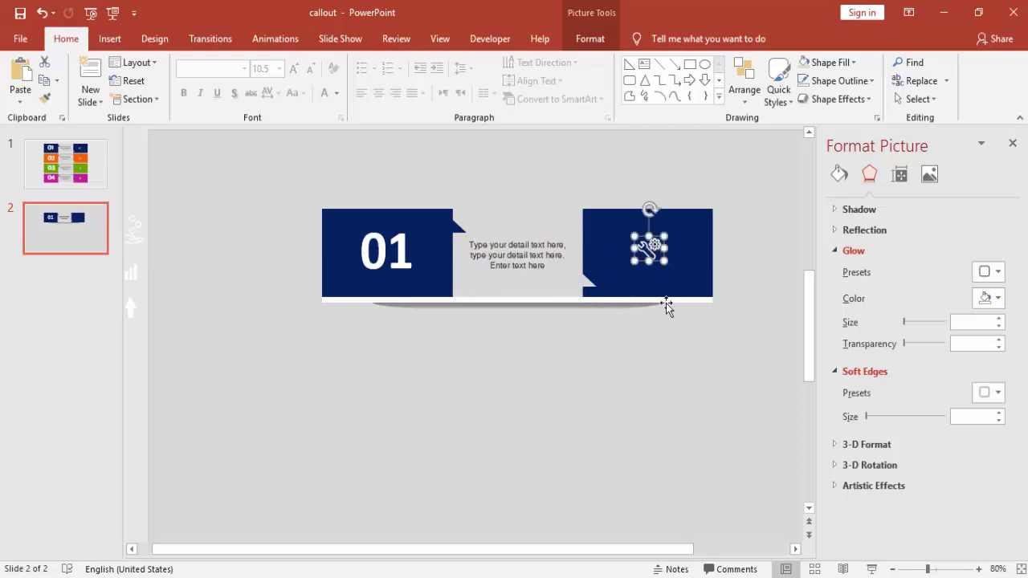
left_click(672, 344)
left_click_drag(293, 178, 783, 379)
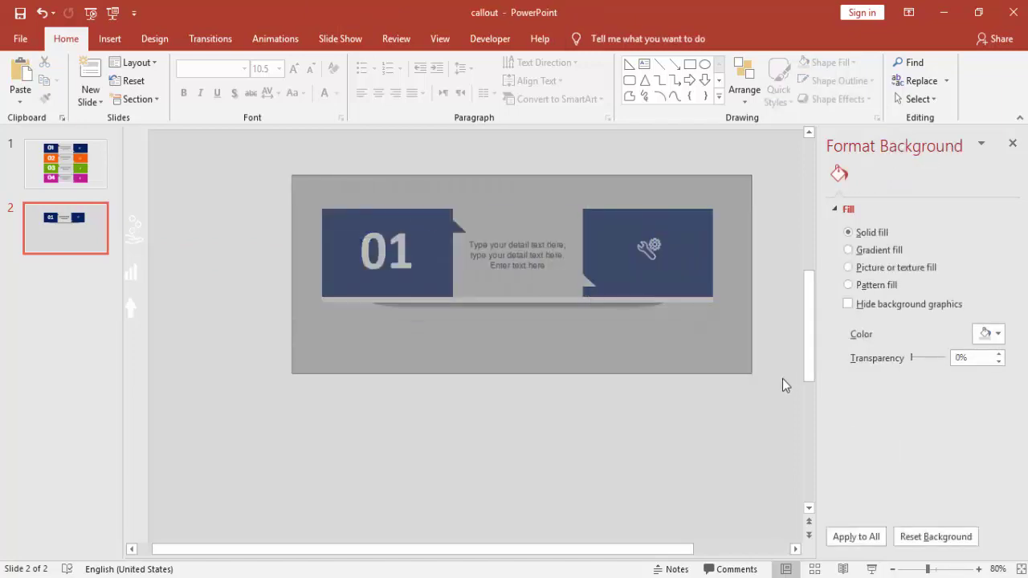
Step: Group the 01 banner parts into one object and copy it directly below
right_click(703, 230)
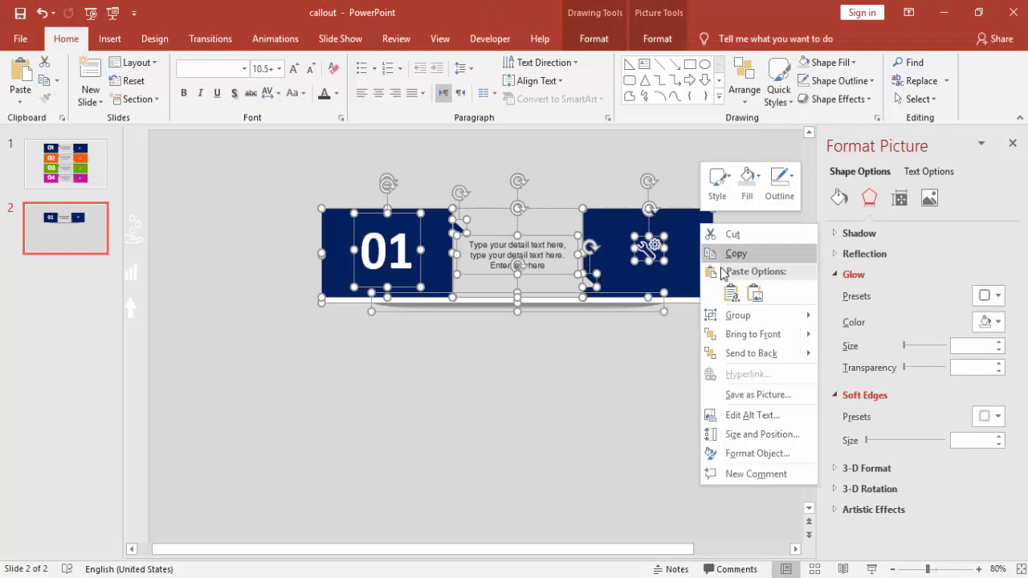
mouse_move(738, 315)
left_click(850, 325)
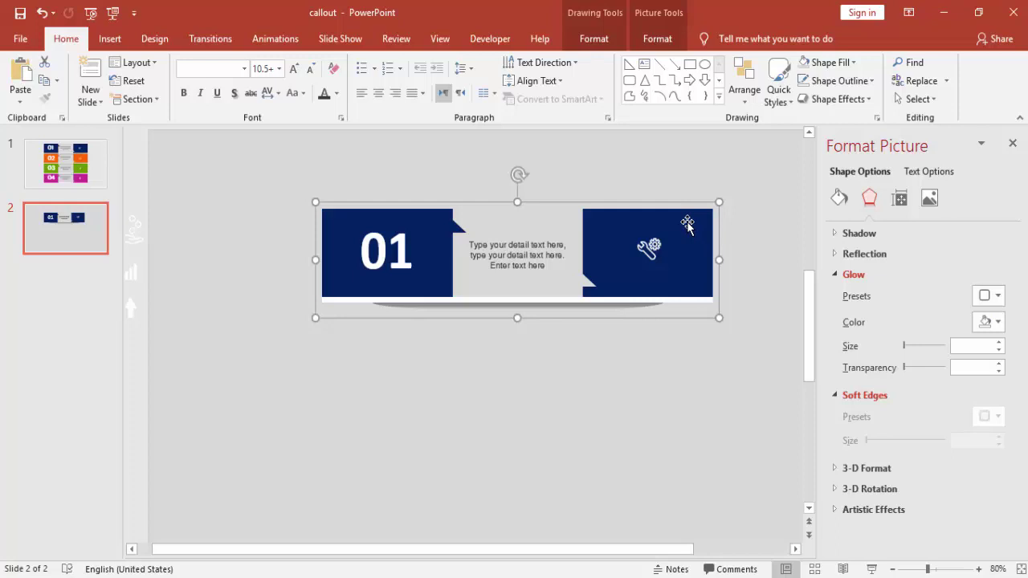
left_click_drag(687, 224, 677, 311)
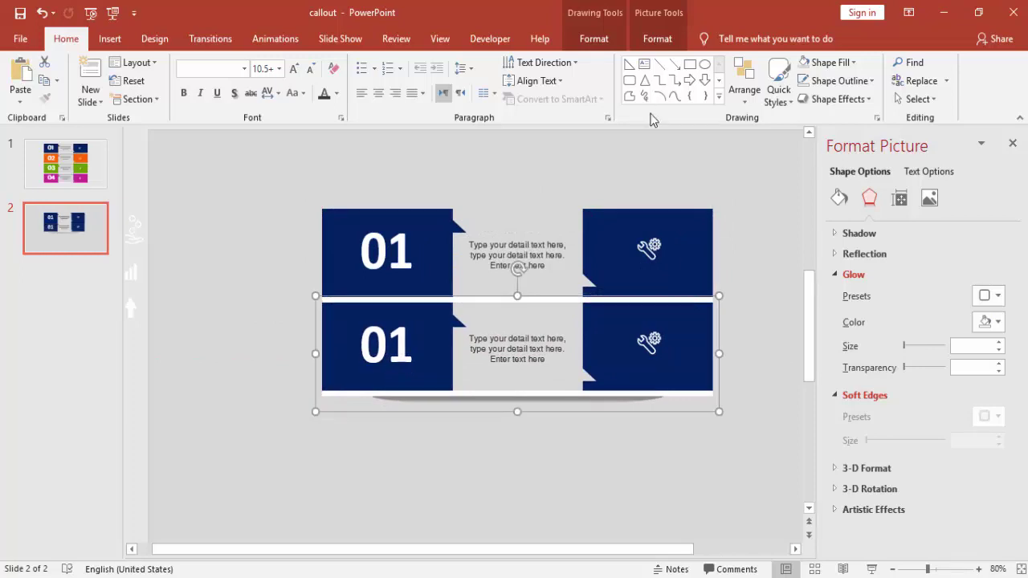
Step: Send the copied second banner to the back
left_click(657, 39)
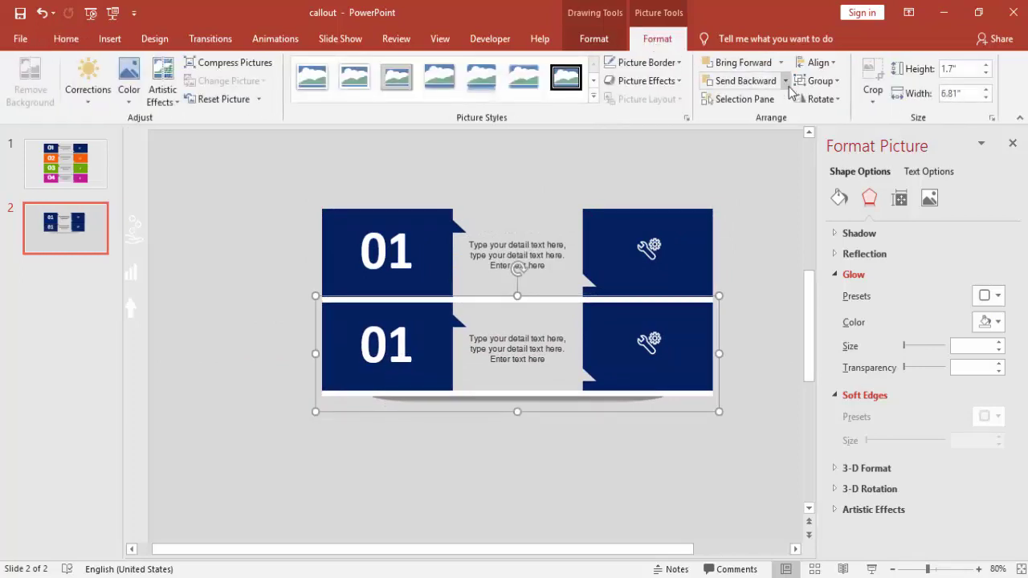
left_click(785, 81)
left_click(780, 114)
left_click(757, 183)
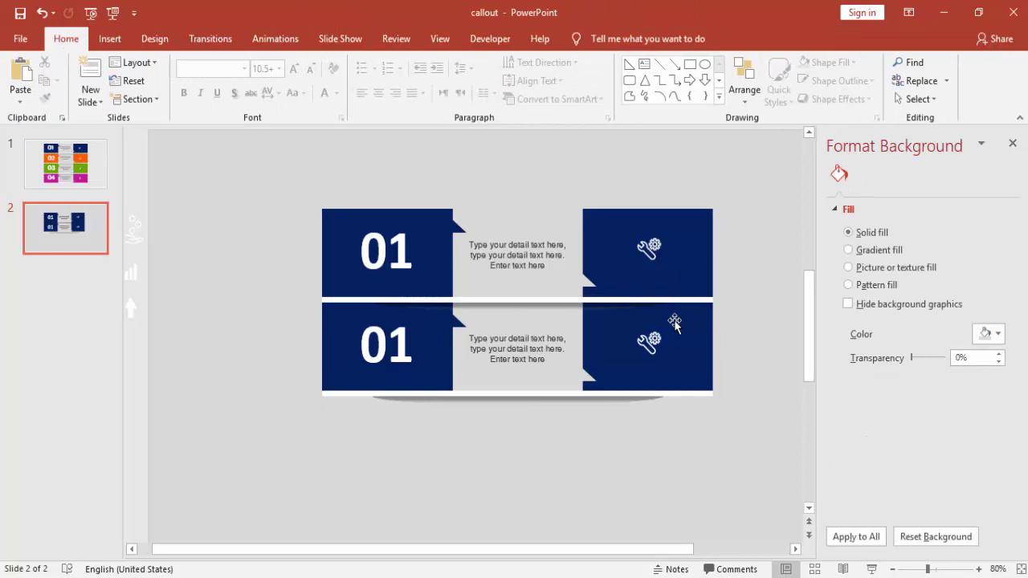
Step: Copy the banner into a third row and send it to the back
left_click(675, 321)
left_click_drag(674, 321, 684, 331)
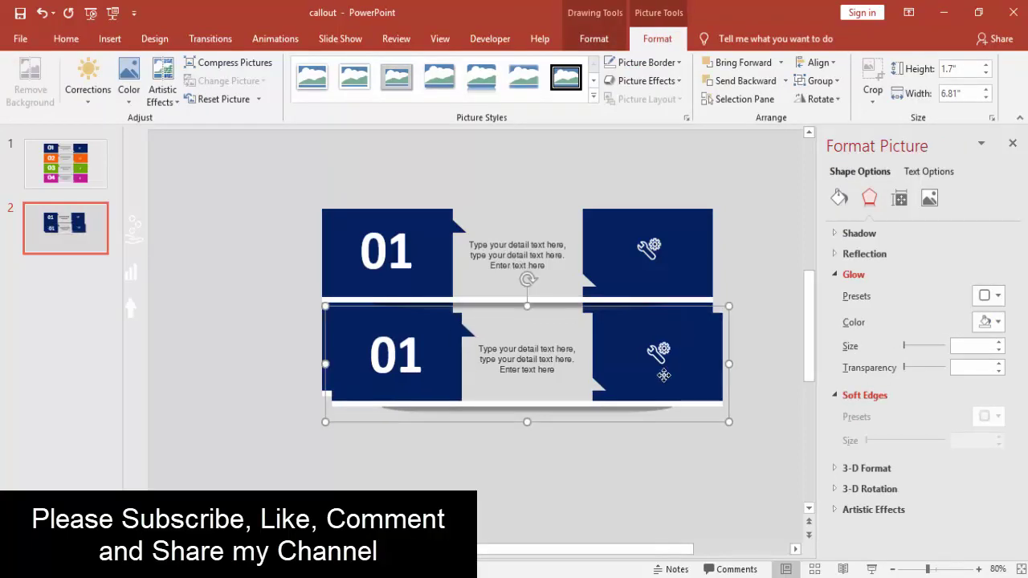
left_click_drag(663, 375, 668, 418)
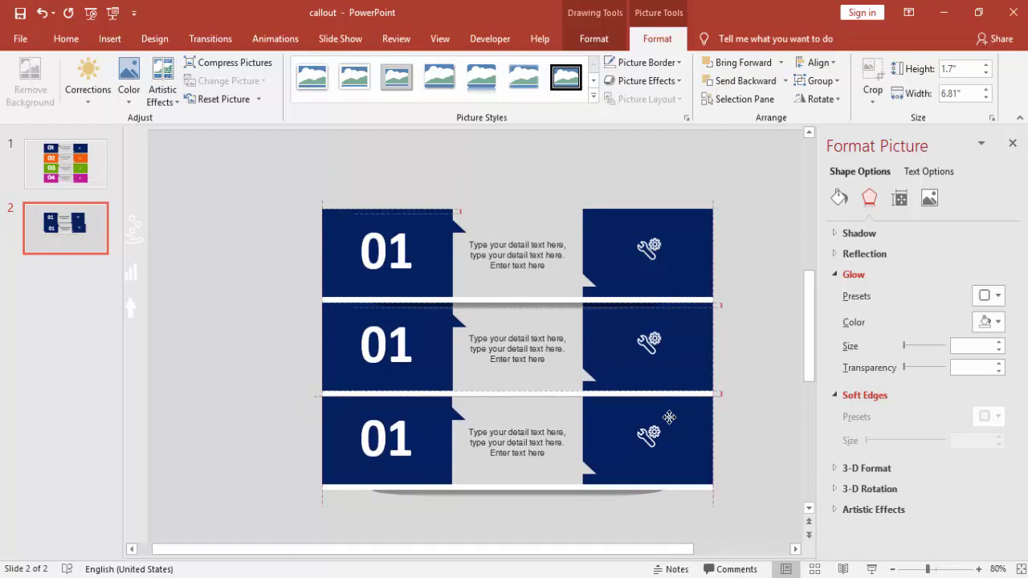
left_click_drag(669, 417, 669, 417)
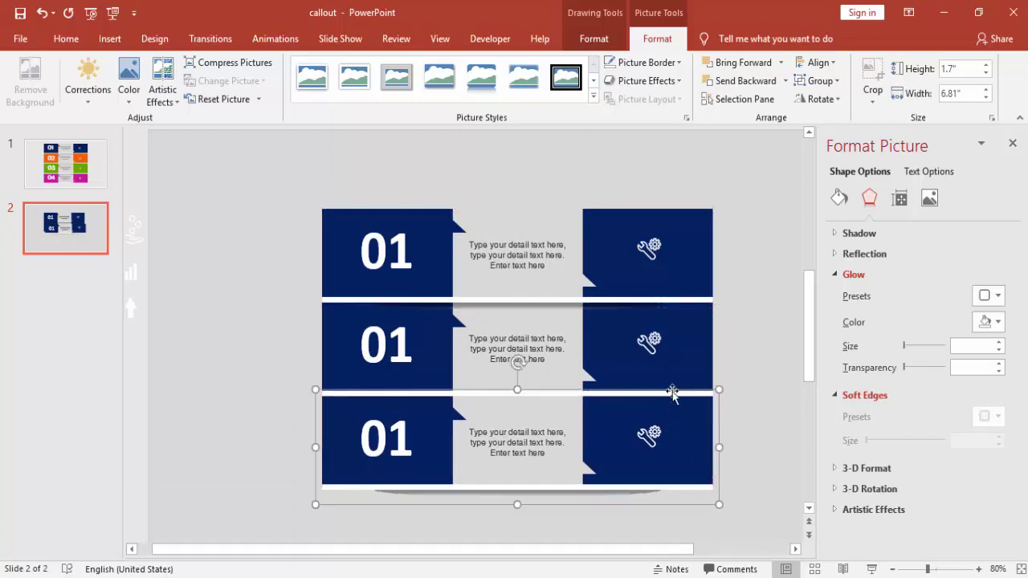
left_click(785, 81)
left_click(750, 120)
left_click(775, 323)
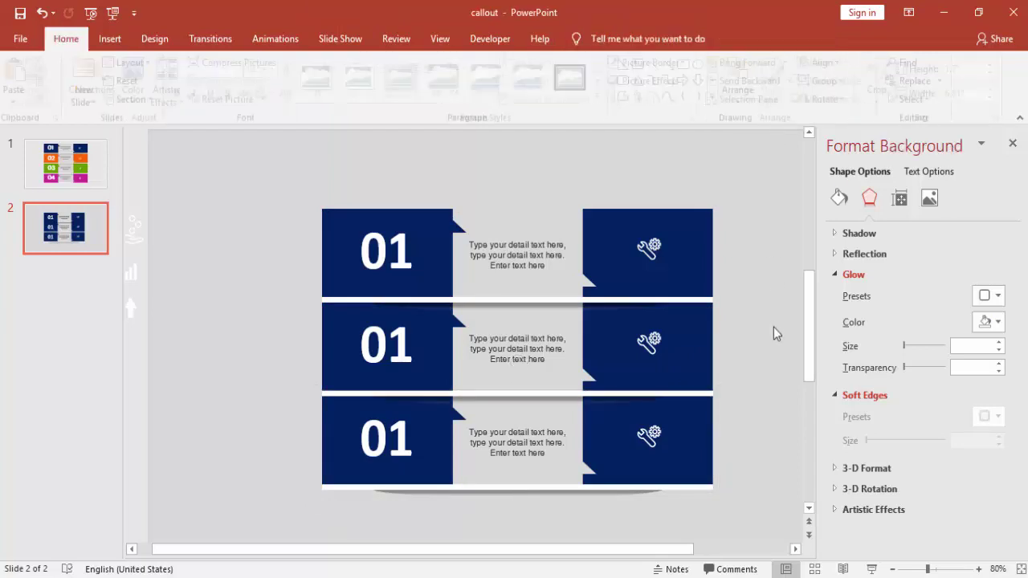
Step: Duplicate the third banner into a fourth row and send it to the back
left_click(642, 441)
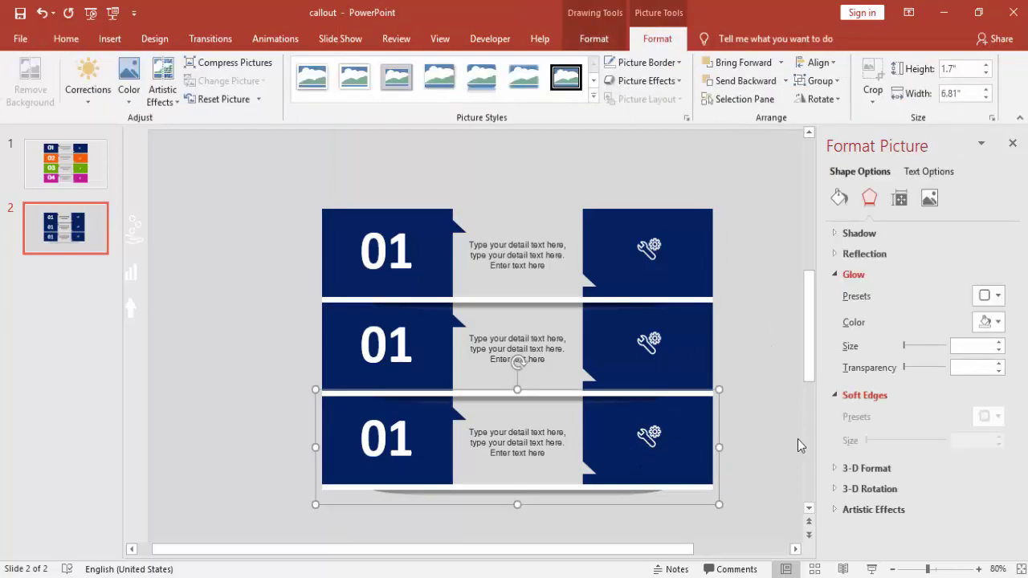
key("ctrl+d")
scroll(760, 442, "down", 2)
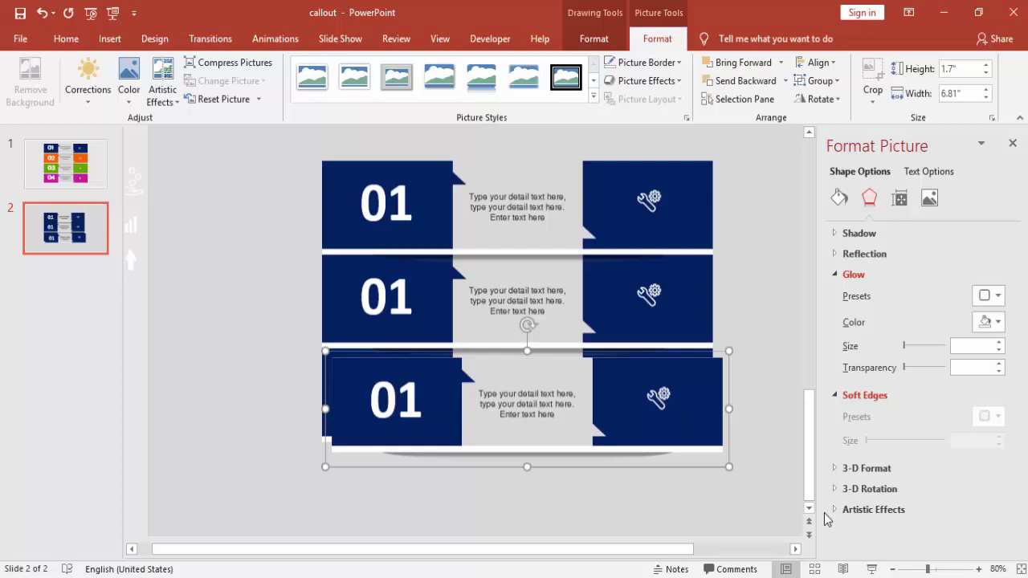
scroll(585, 413, "down", 1)
left_click_drag(585, 413, 587, 482)
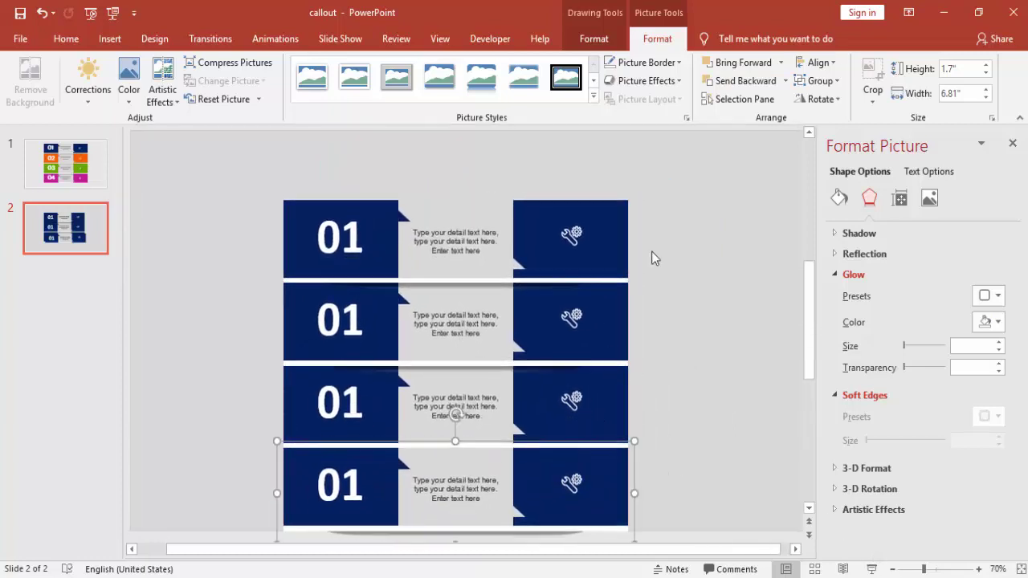
left_click(785, 81)
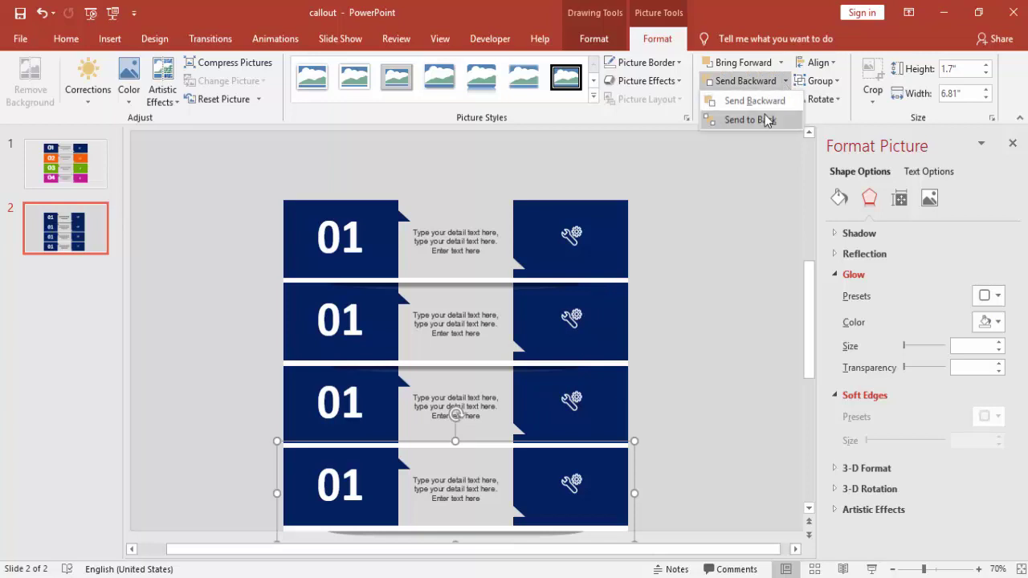
left_click(751, 120)
left_click(741, 234)
left_click(538, 534)
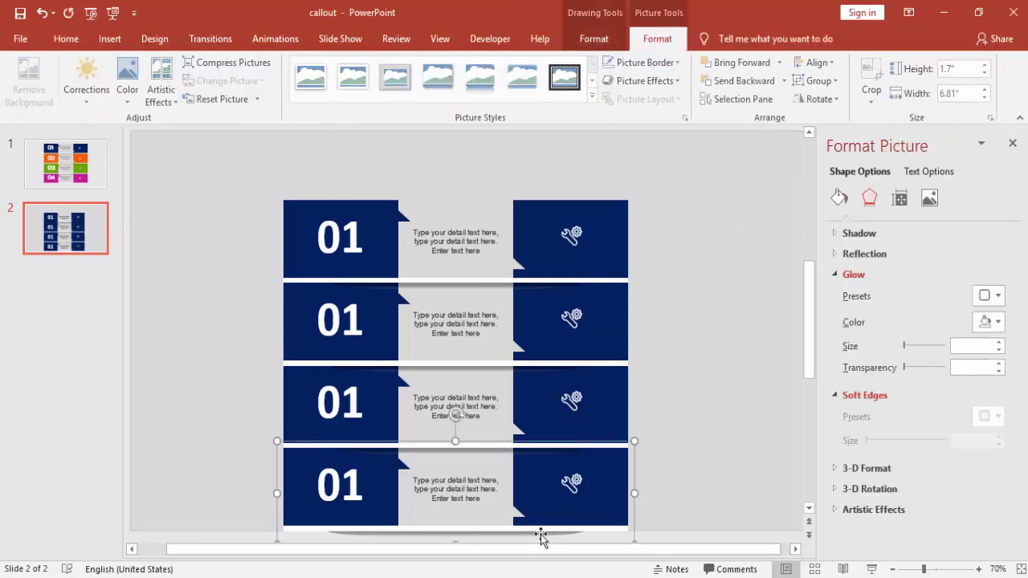
left_click(601, 530)
Step: Delete the repeated wrench icons from banners 2, 3 and 4
left_click(601, 530)
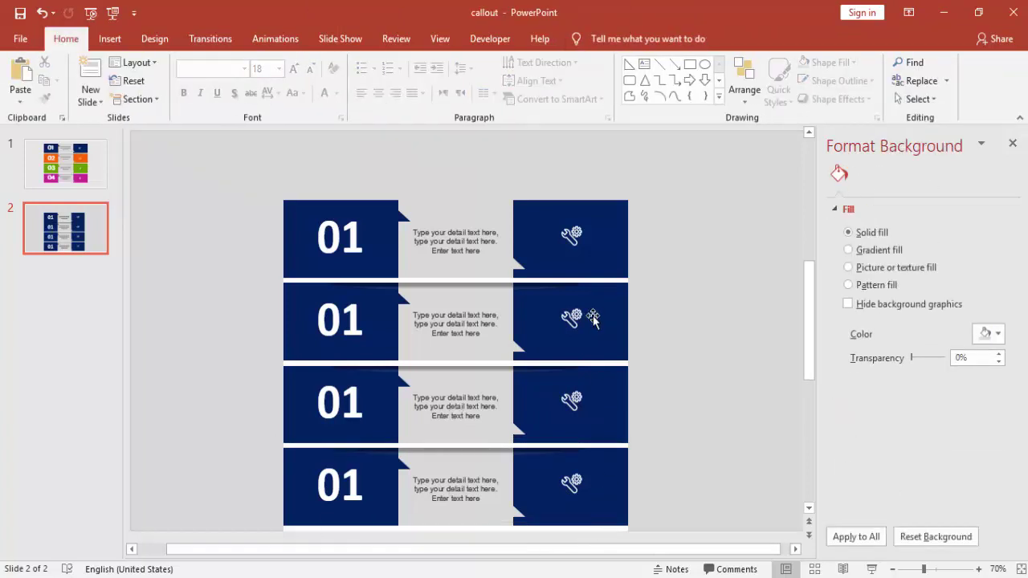
left_click(574, 315)
key("Escape")
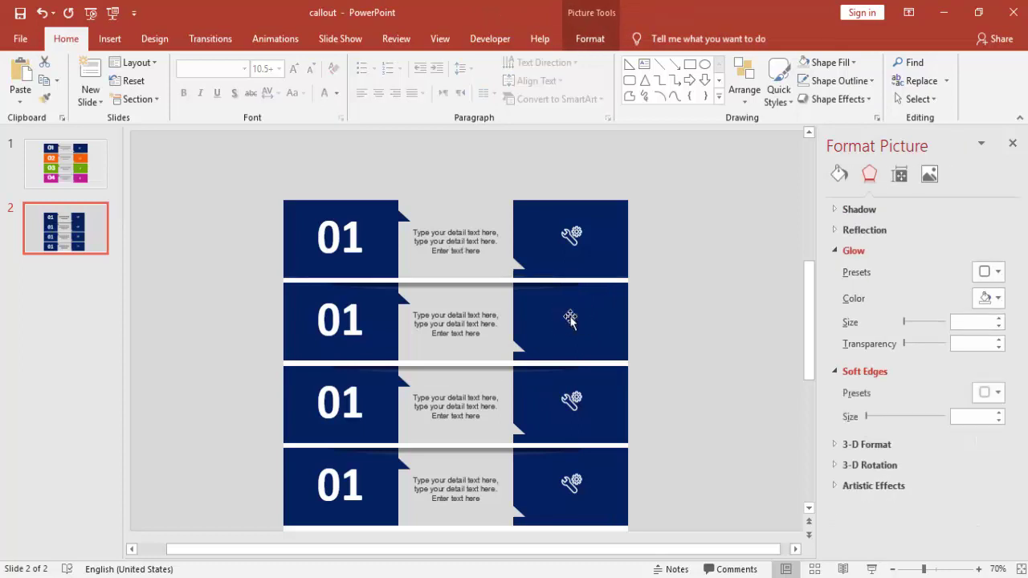
left_click(572, 397)
key("Delete")
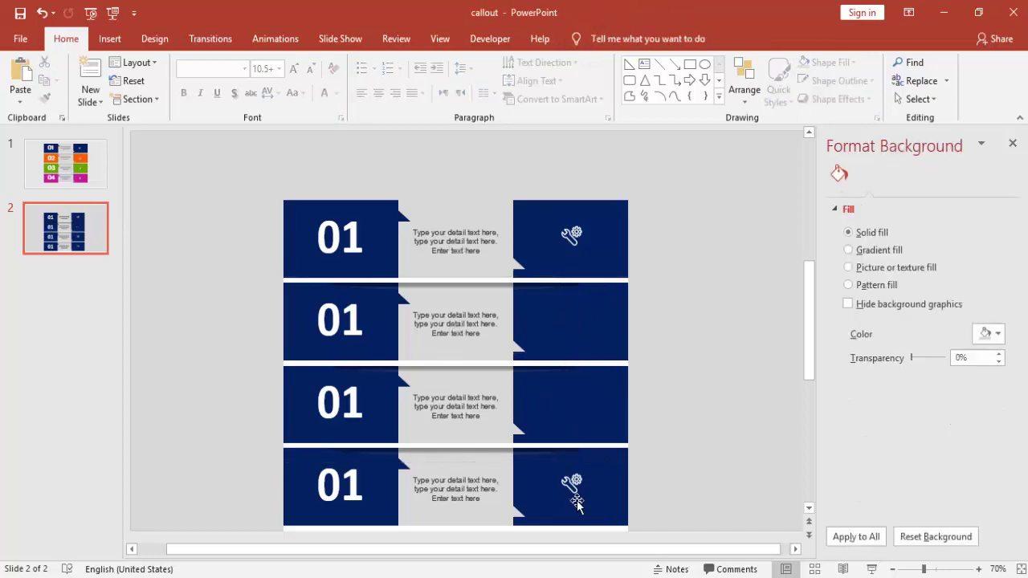
left_click(574, 490)
key("Delete")
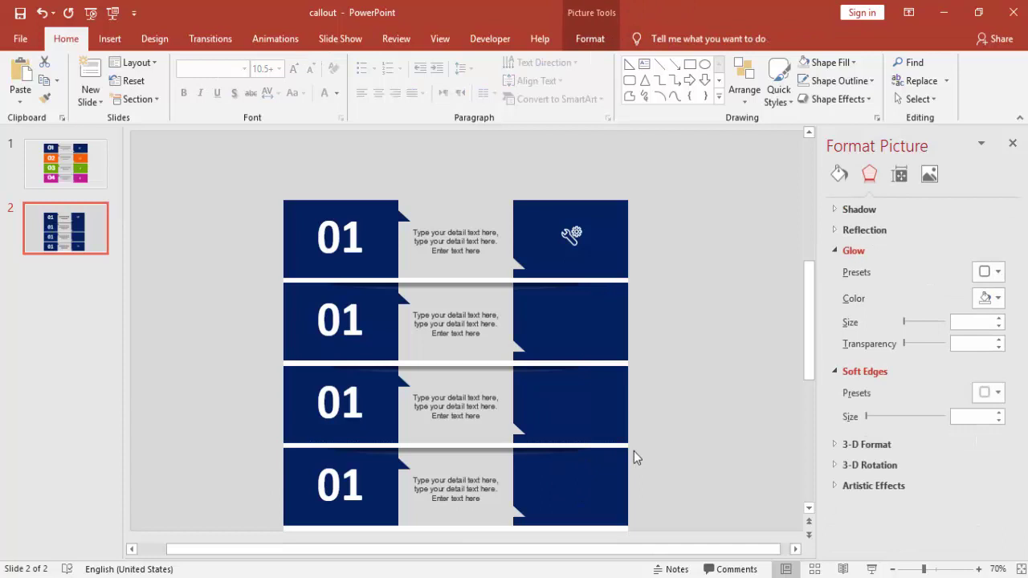
Step: Place the hand-and-gears, bar chart and up-arrow icons into banners 2, 3 and 4
left_click(148, 553)
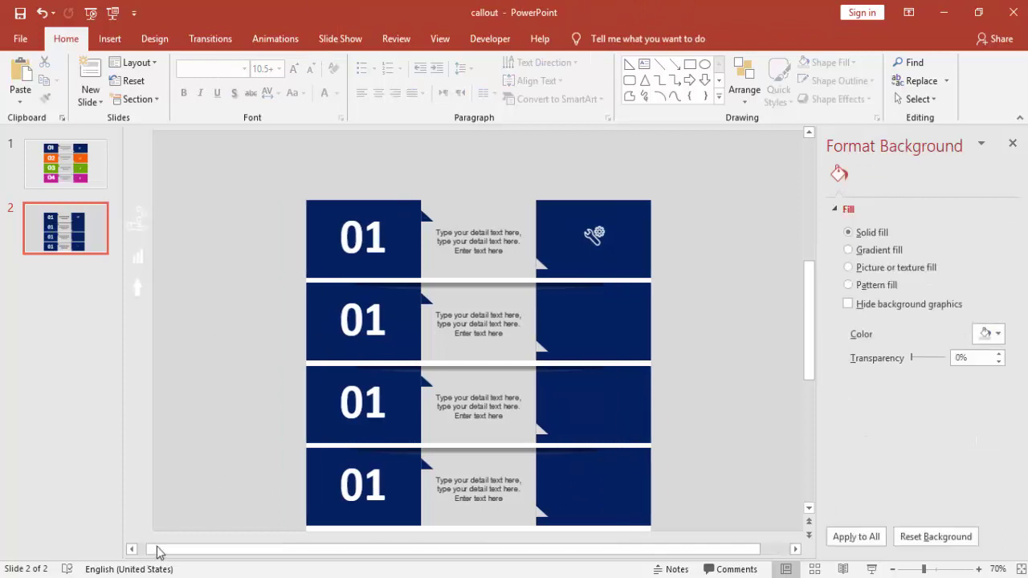
left_click_drag(150, 211, 607, 319)
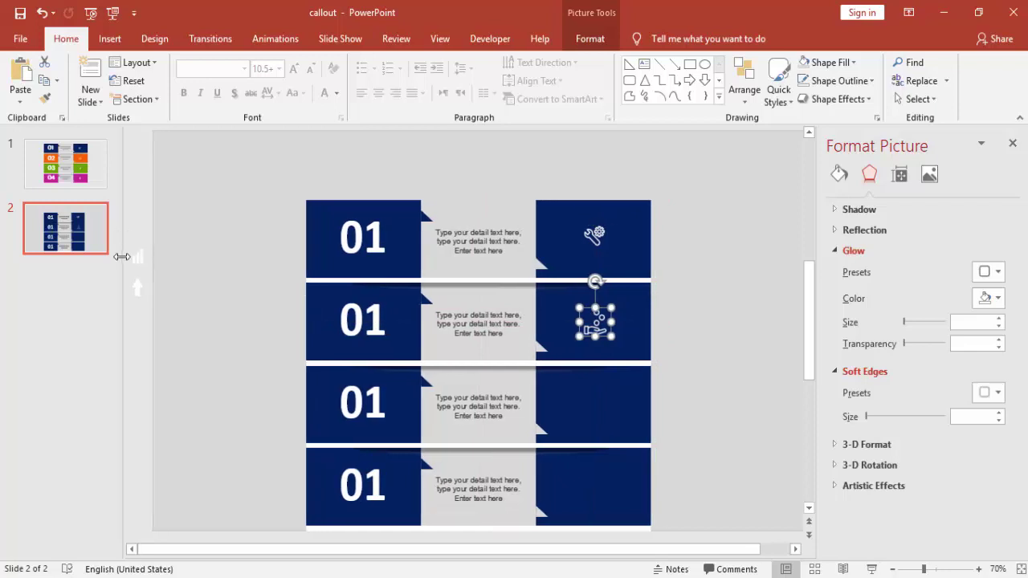
left_click_drag(138, 262, 597, 406)
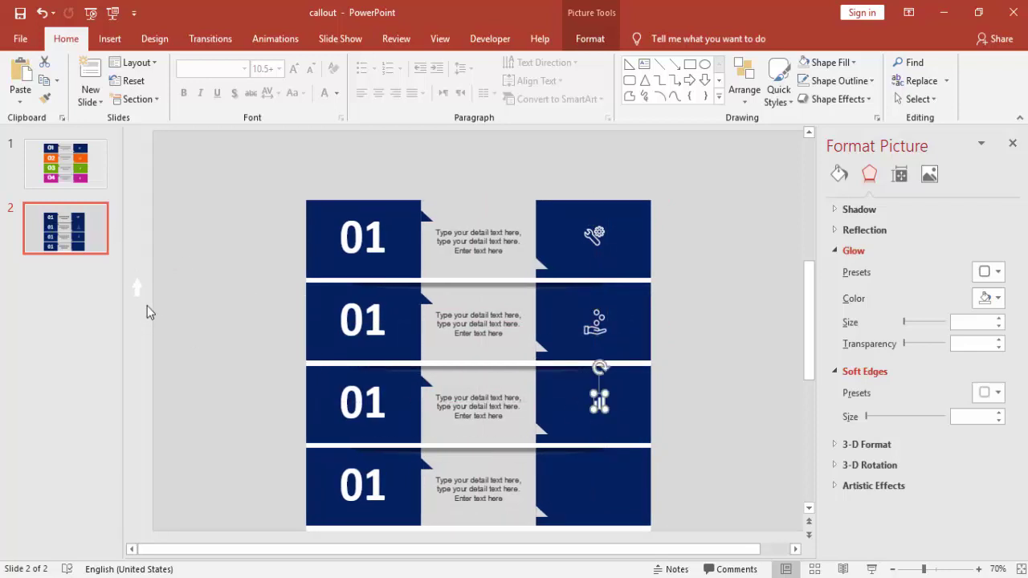
left_click_drag(136, 293, 598, 485)
Step: Renumber the second and third banners to 02 and 03, and clear the fourth's last digit
left_click(360, 293)
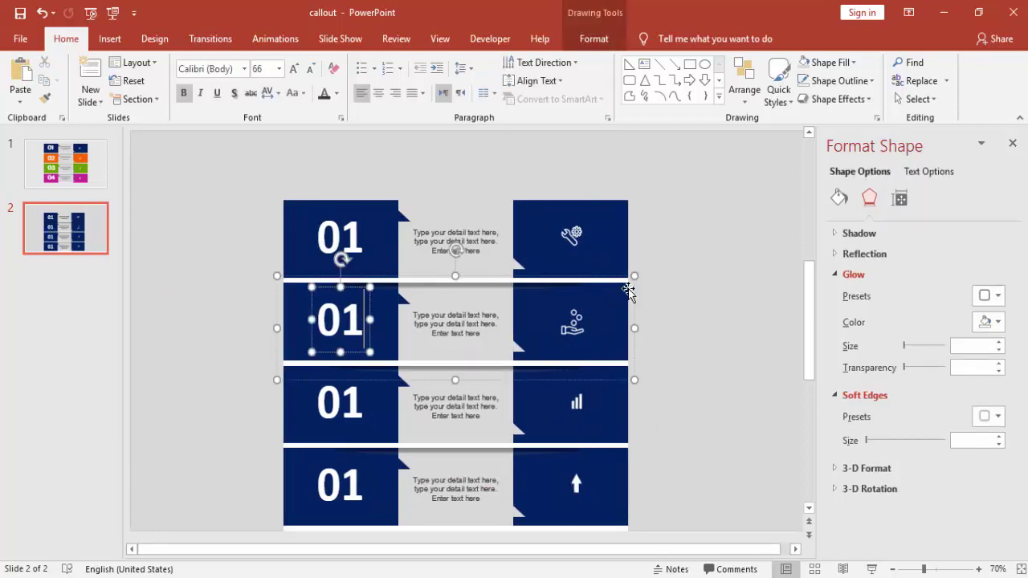
key("BackSpace")
type("2")
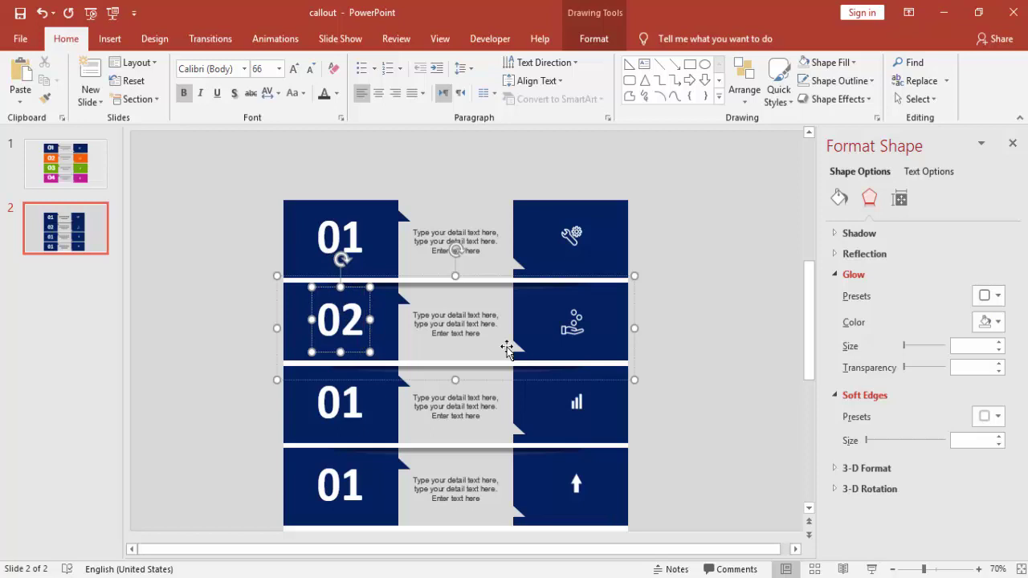
left_click(371, 400)
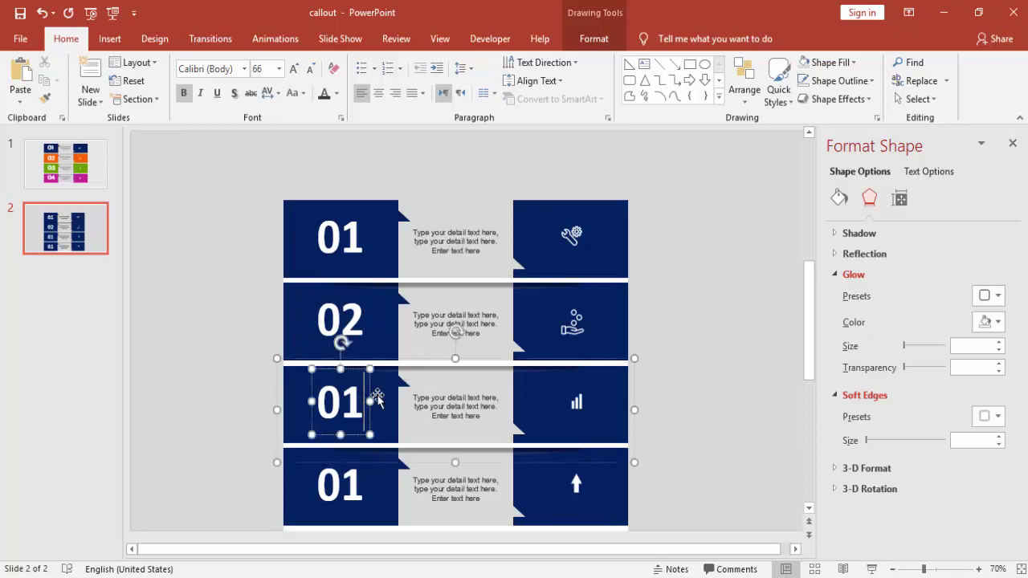
key("BackSpace")
type("3")
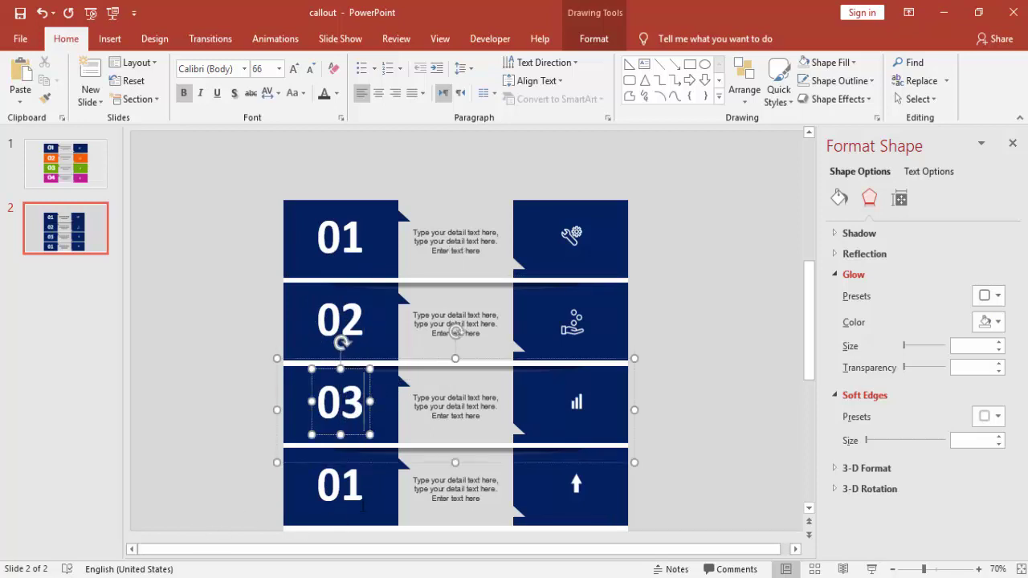
left_click(363, 504)
key("BackSpace")
Step: Finish the 04 label and fill the 02 banner's number and icon blocks orange
type("4")
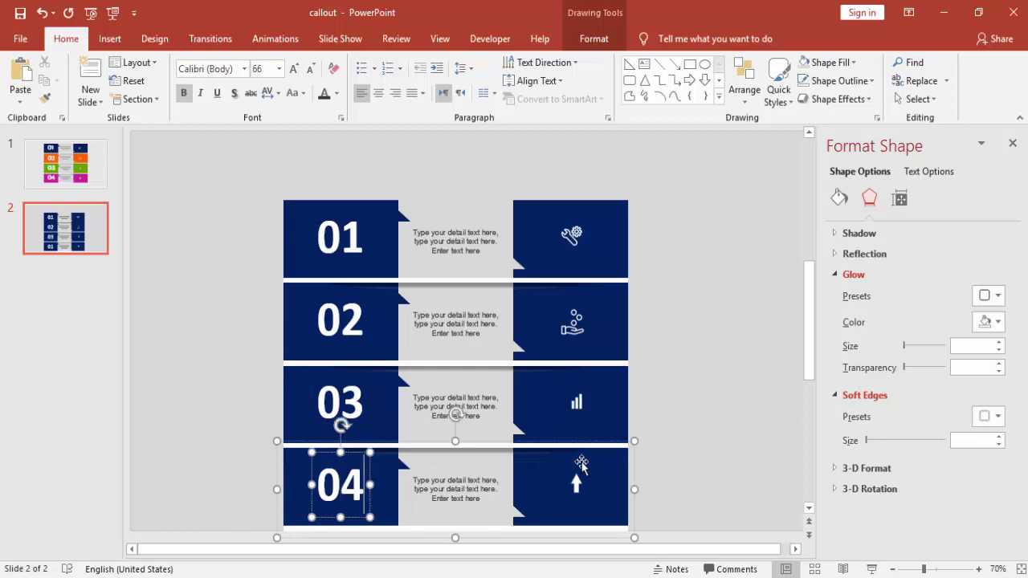
left_click(718, 259)
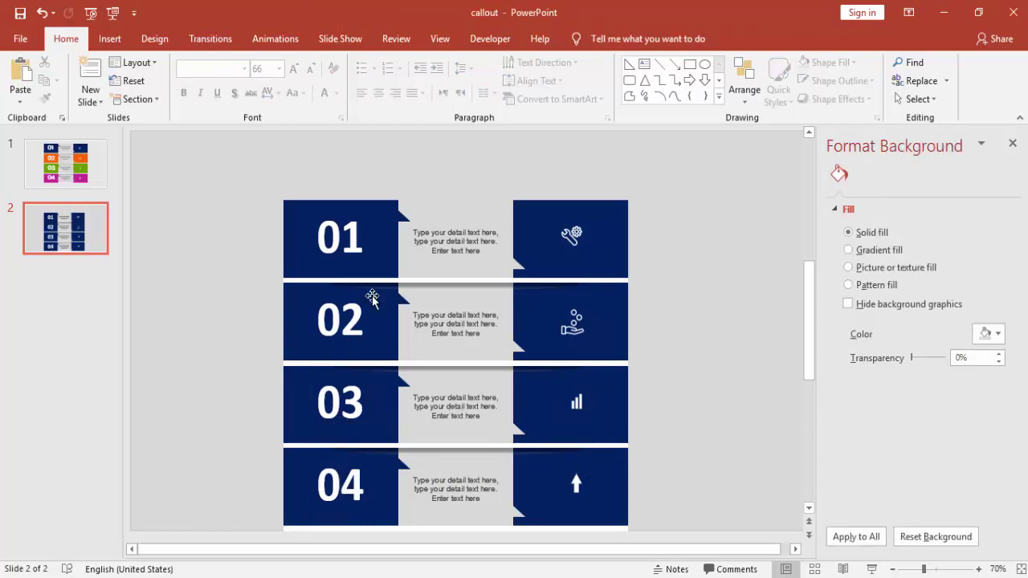
left_click(372, 297)
left_click(376, 297)
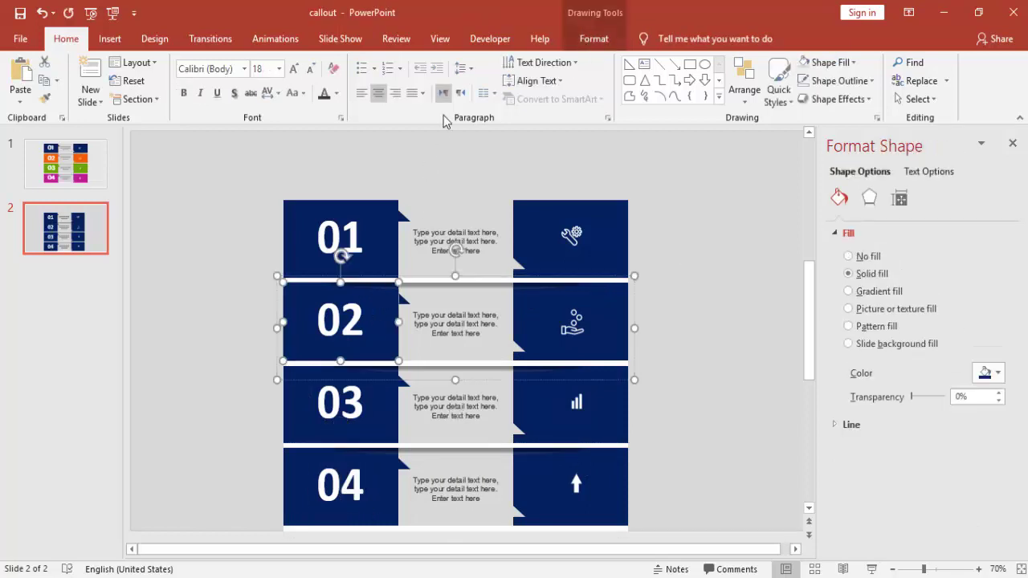
left_click(594, 39)
left_click(409, 63)
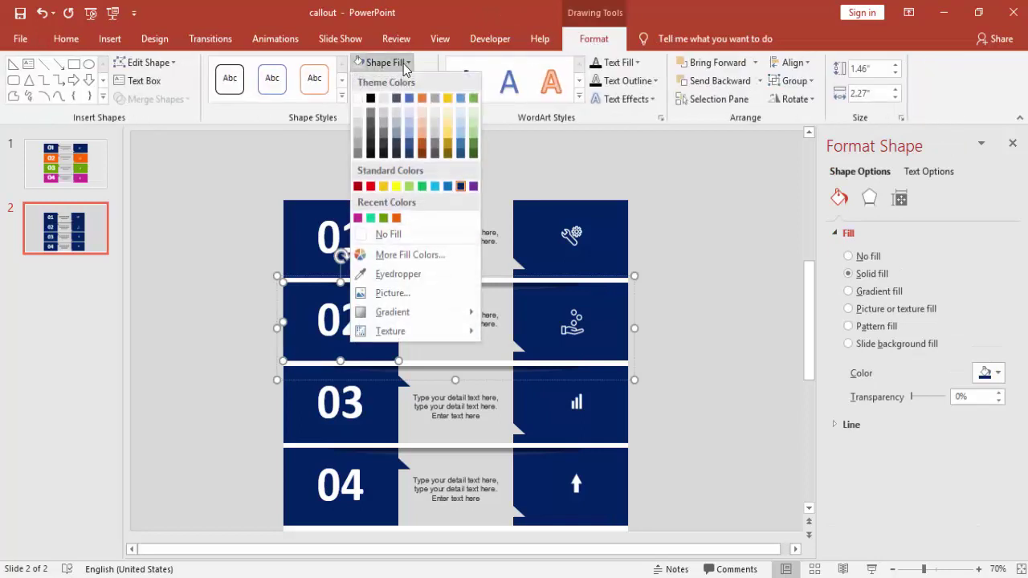
left_click(389, 254)
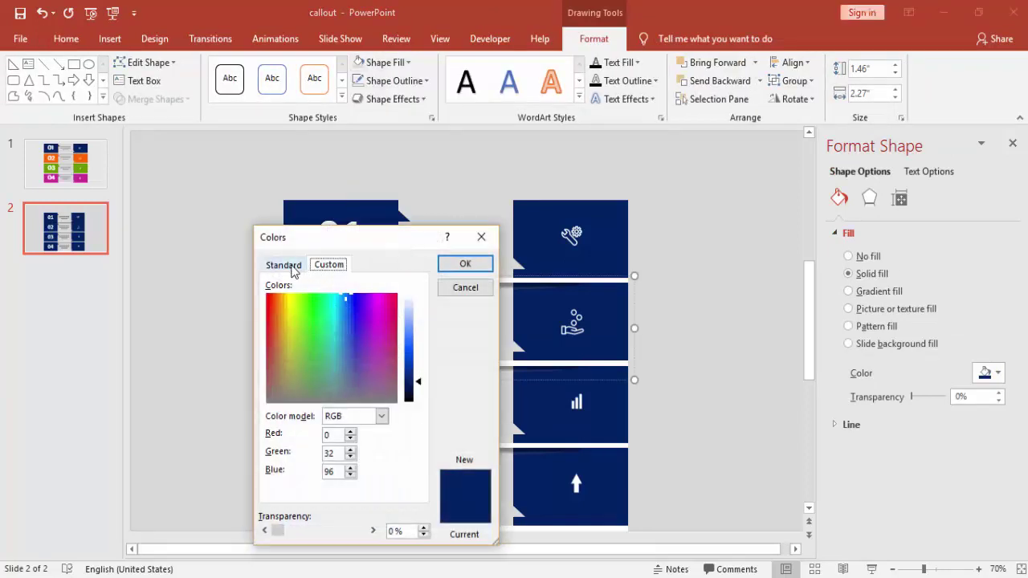
left_click(292, 266)
left_click(320, 406)
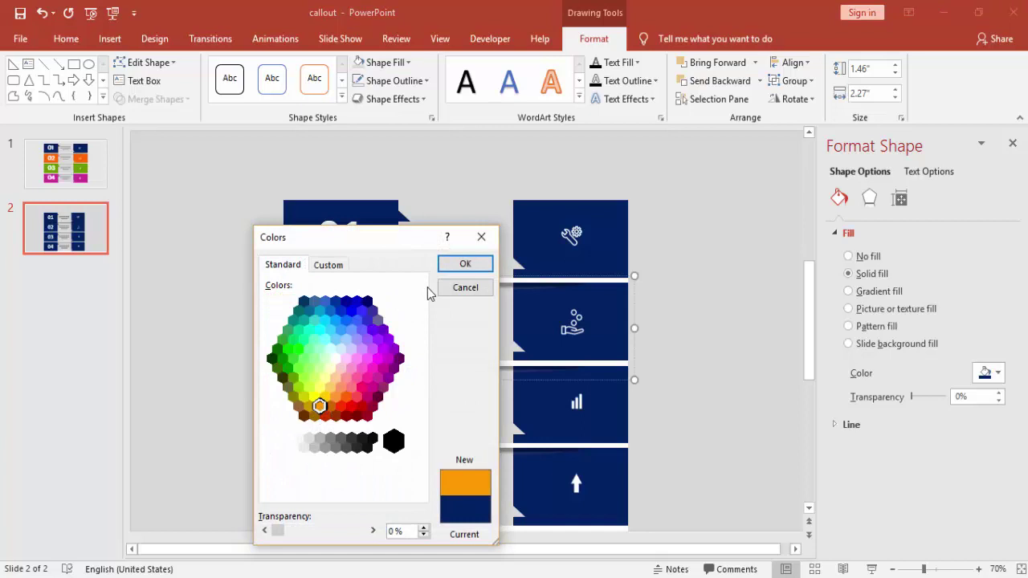
left_click(462, 265)
left_click(404, 299)
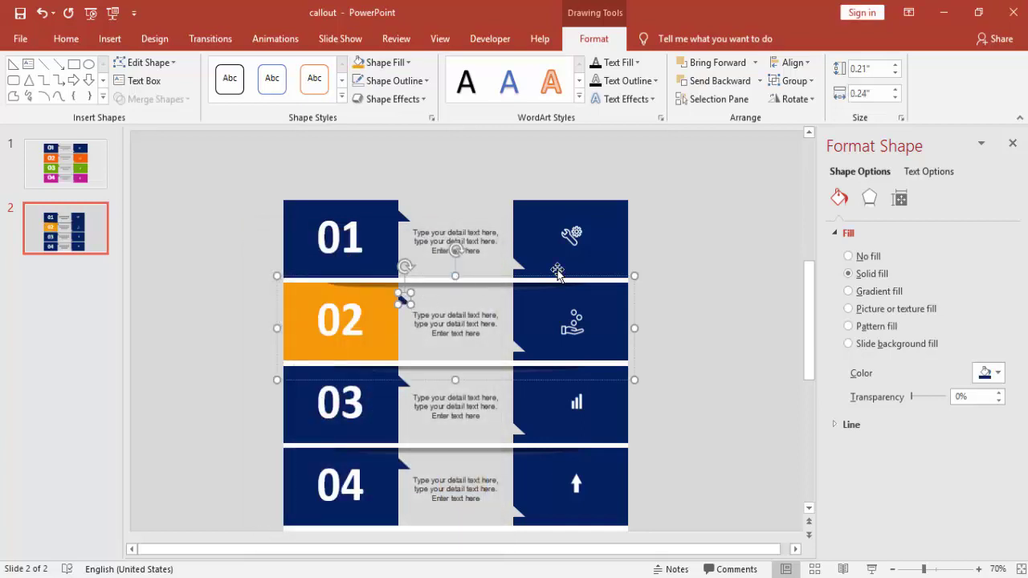
left_click(551, 301)
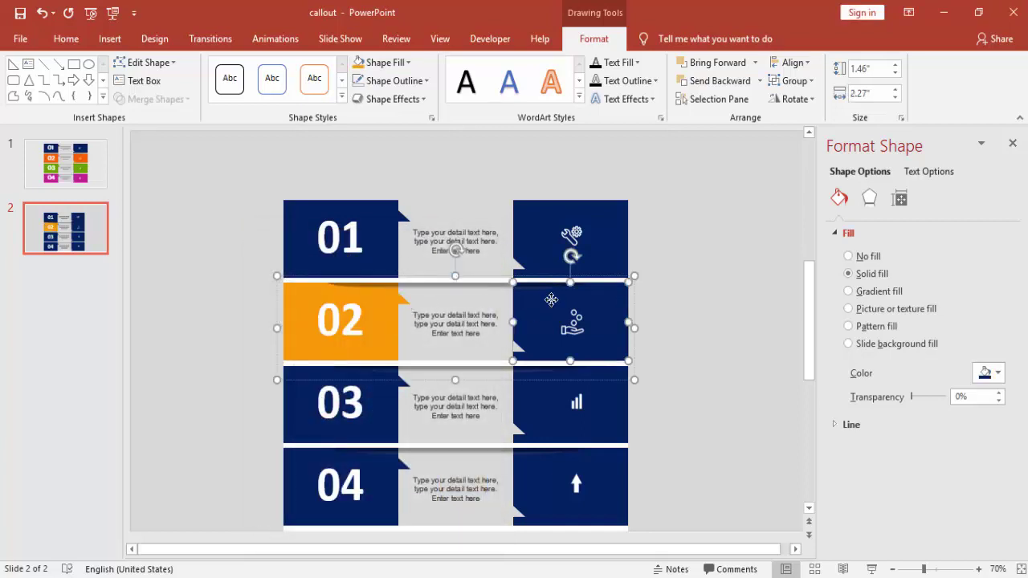
key("F4")
left_click(683, 310)
Step: Fill the 03 number block green from the standard colour palette
left_click(383, 375)
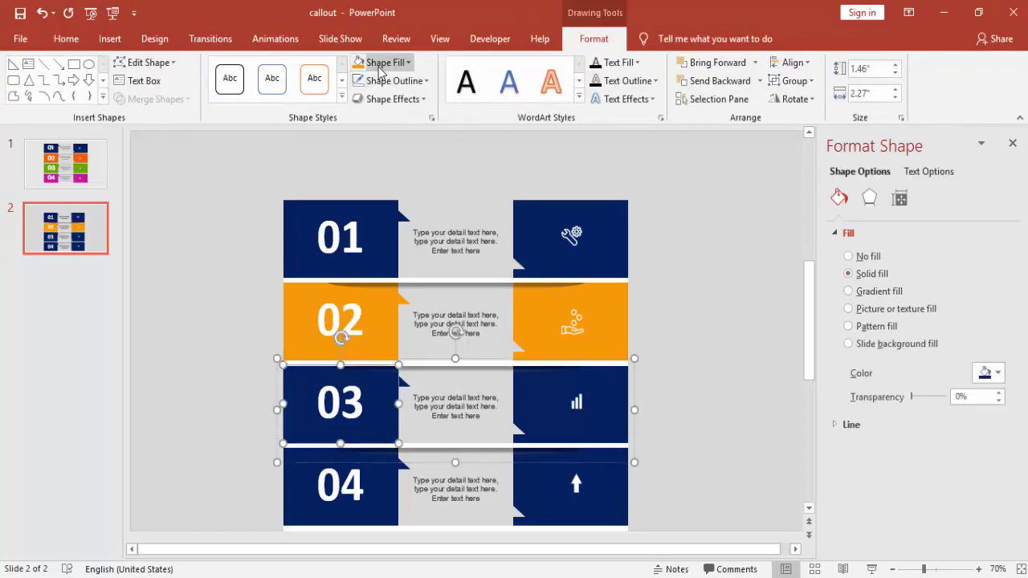
left_click(381, 68)
left_click(395, 253)
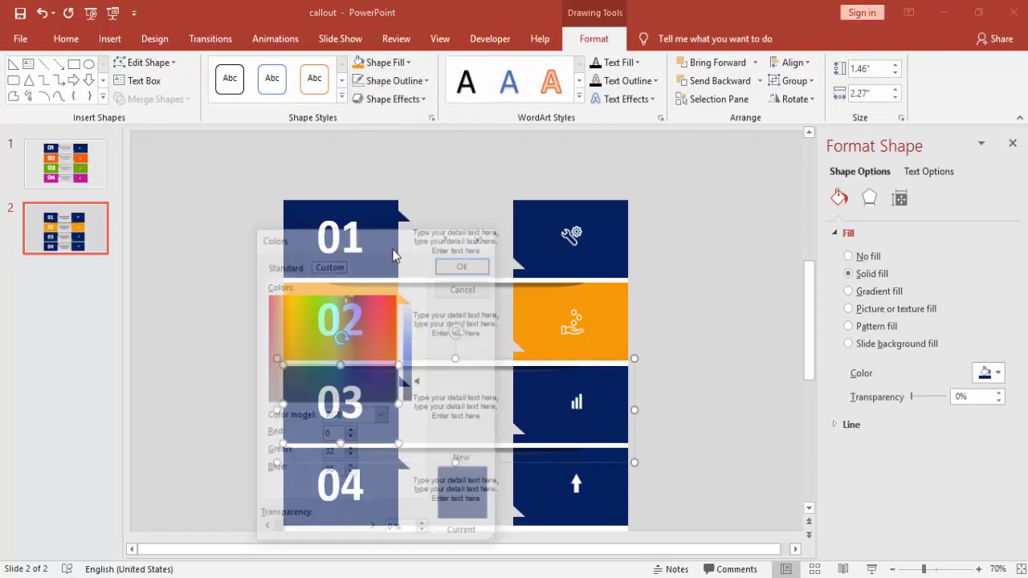
left_click(289, 267)
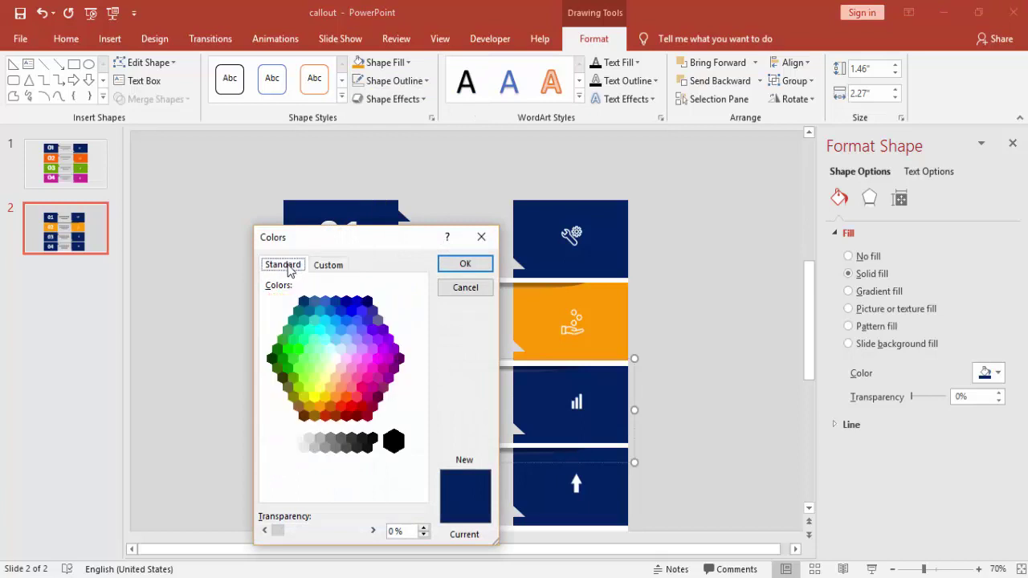
left_click(293, 347)
left_click(458, 263)
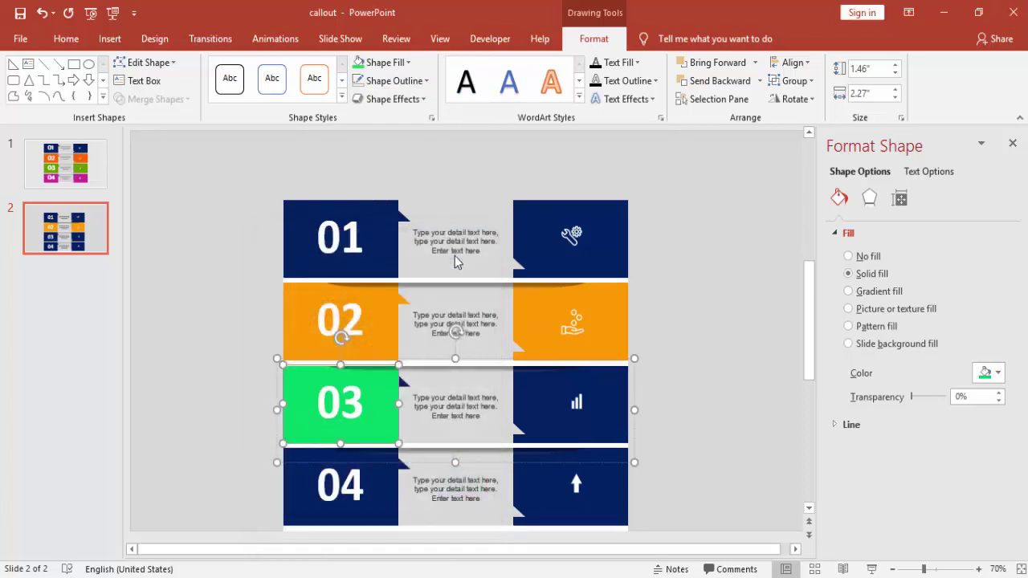
Step: Change the 03 number block to a brighter green shade
left_click(383, 63)
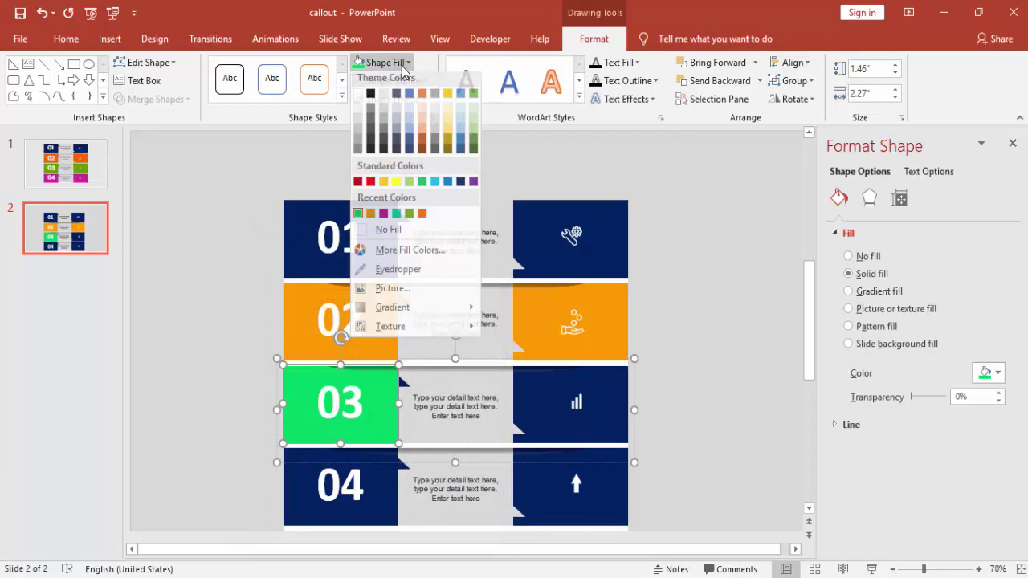
left_click(406, 255)
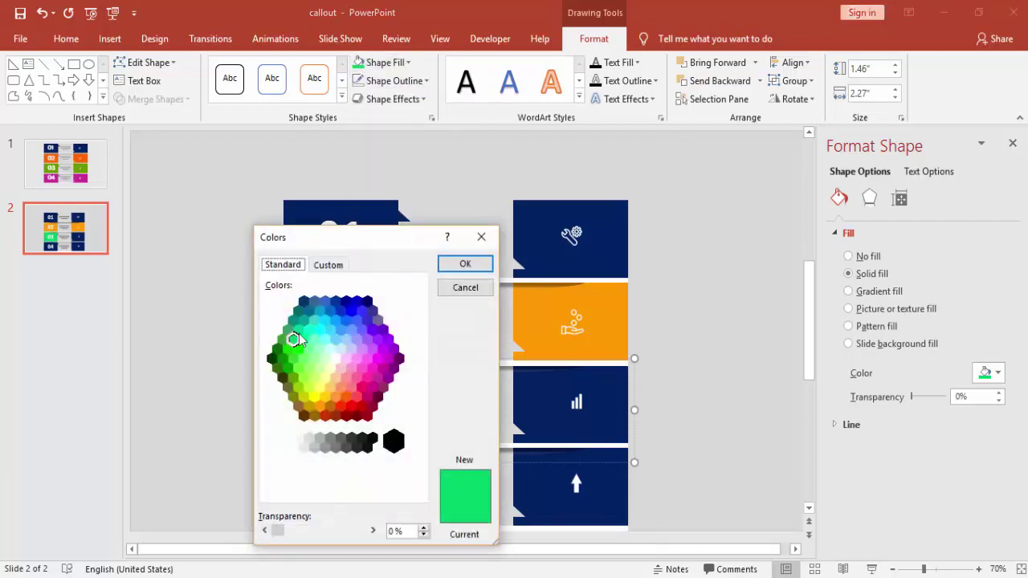
left_click(287, 329)
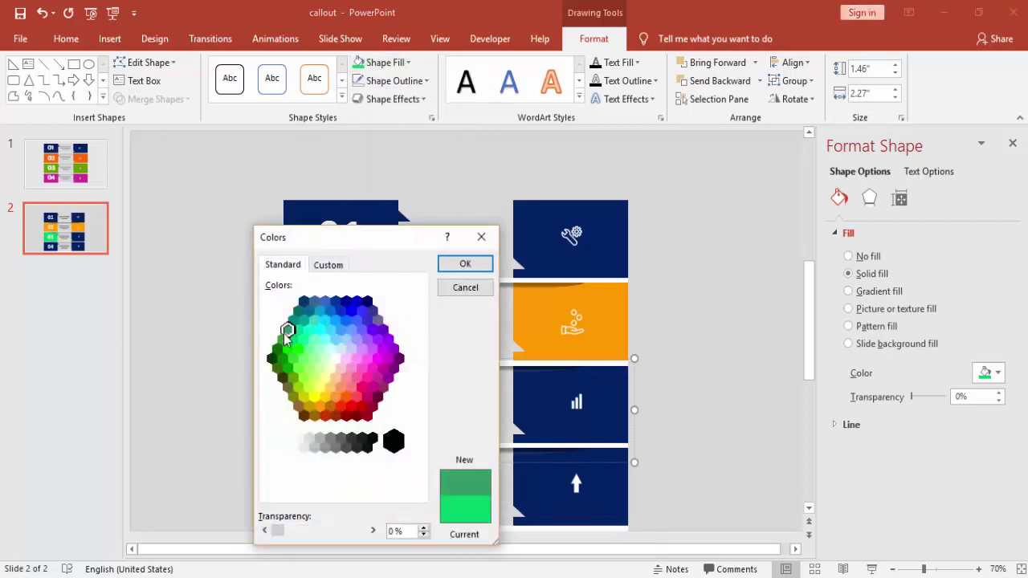
left_click(289, 350)
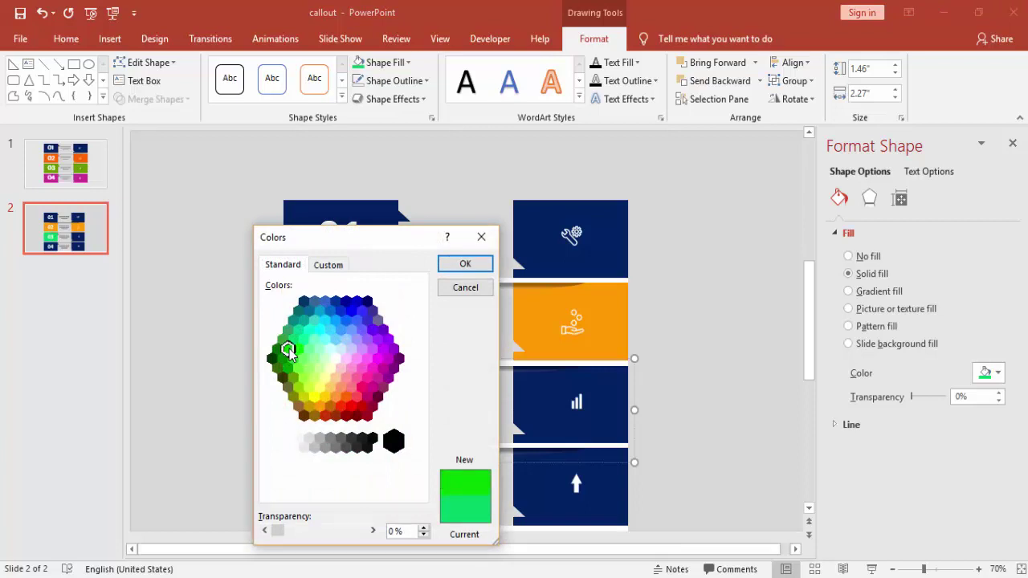
left_click(293, 341)
left_click(286, 350)
left_click(459, 265)
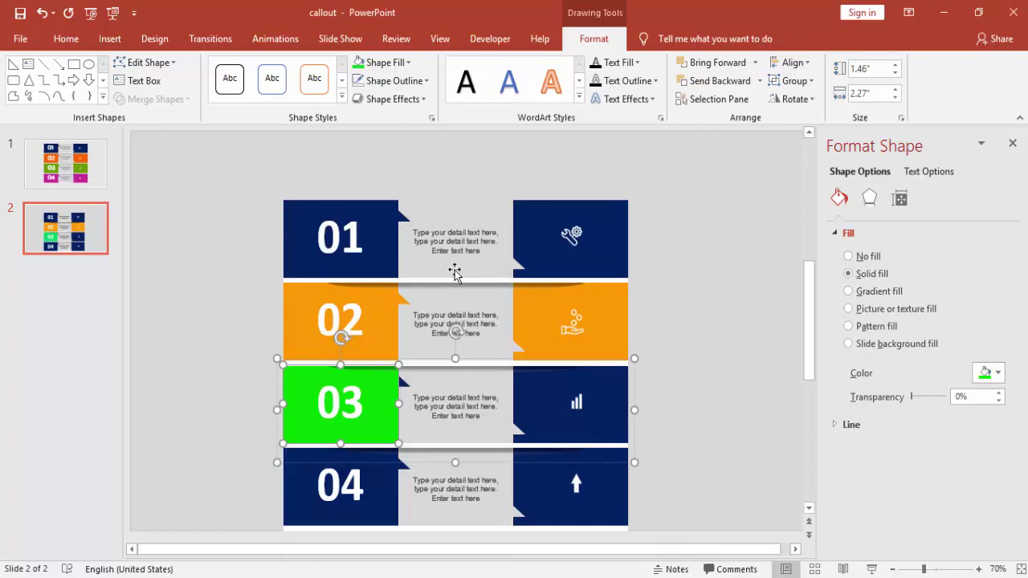
left_click(403, 379)
Step: Make the 03 icon block green too and fill the 04 number block purple
left_click(601, 377)
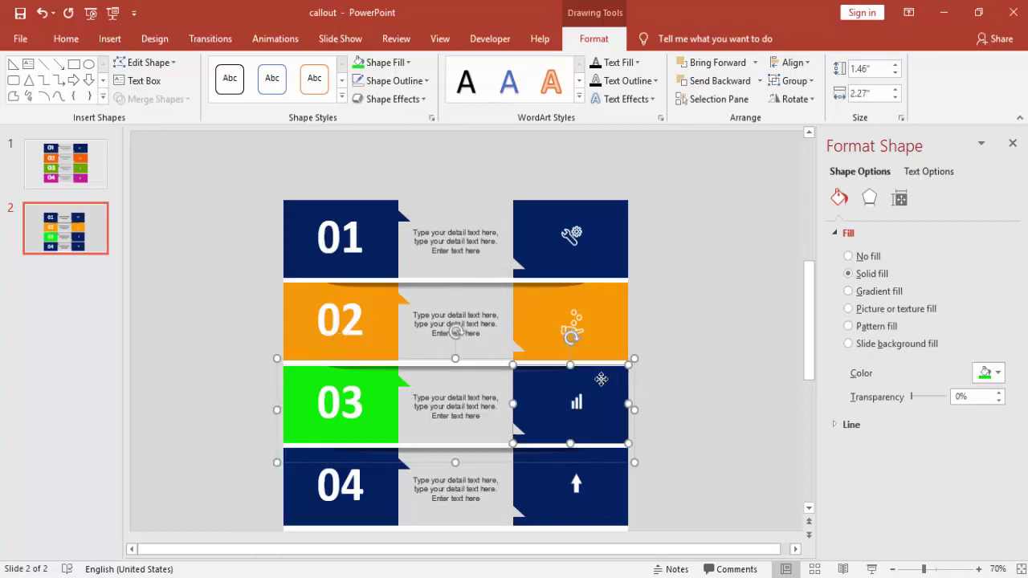
key("F4")
left_click(381, 484)
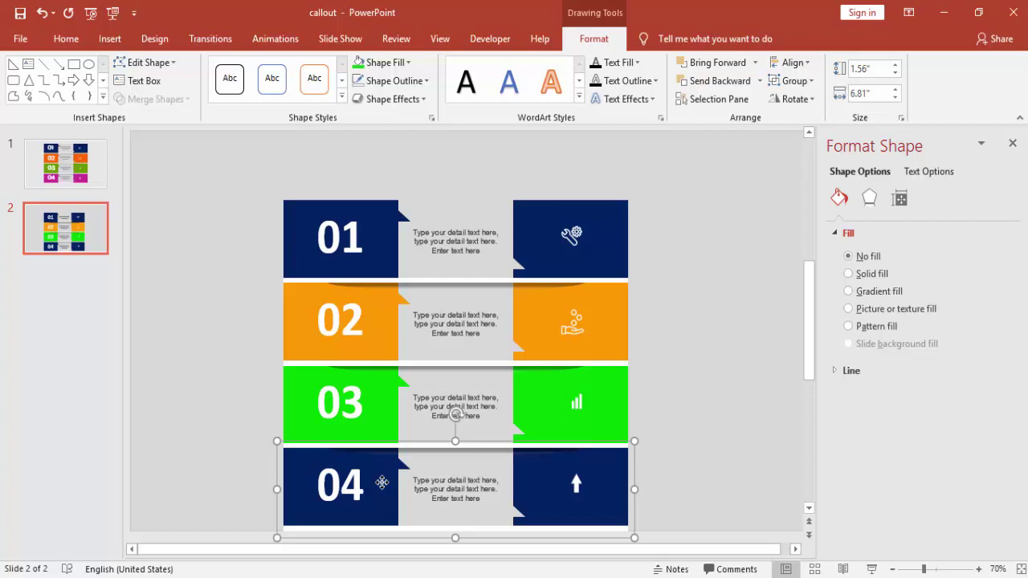
left_click(381, 482)
left_click(383, 63)
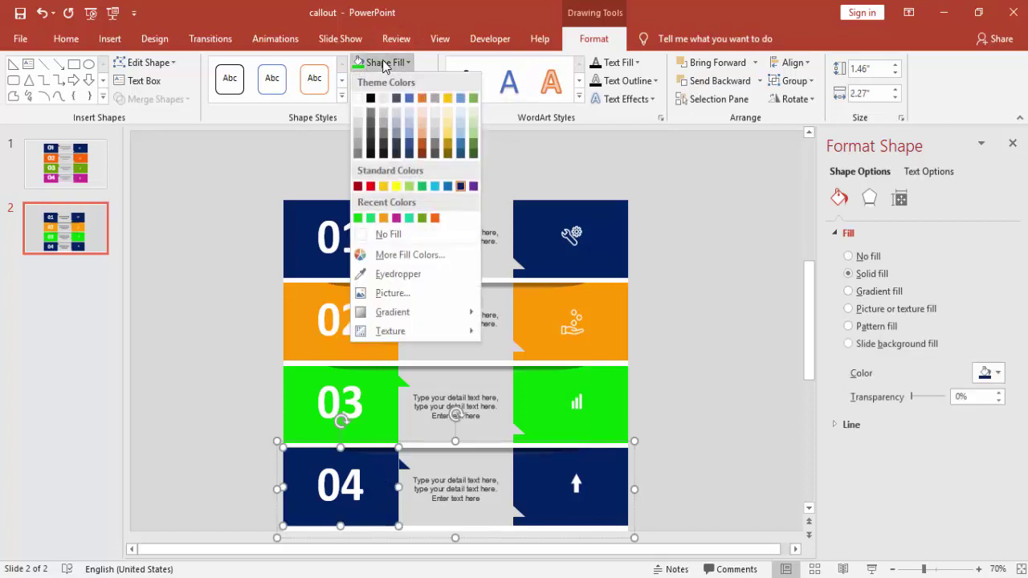
left_click(363, 255)
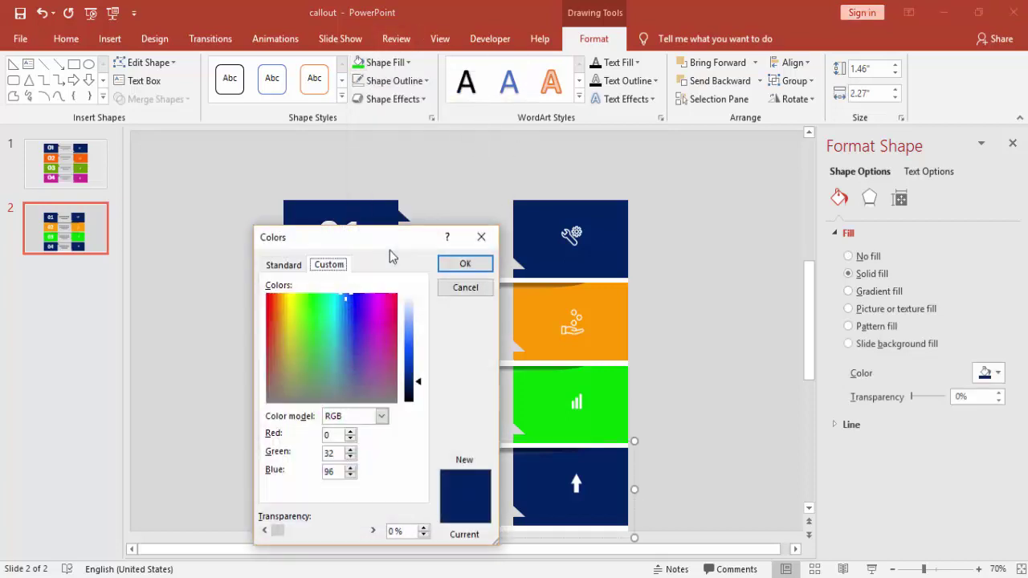
left_click(292, 267)
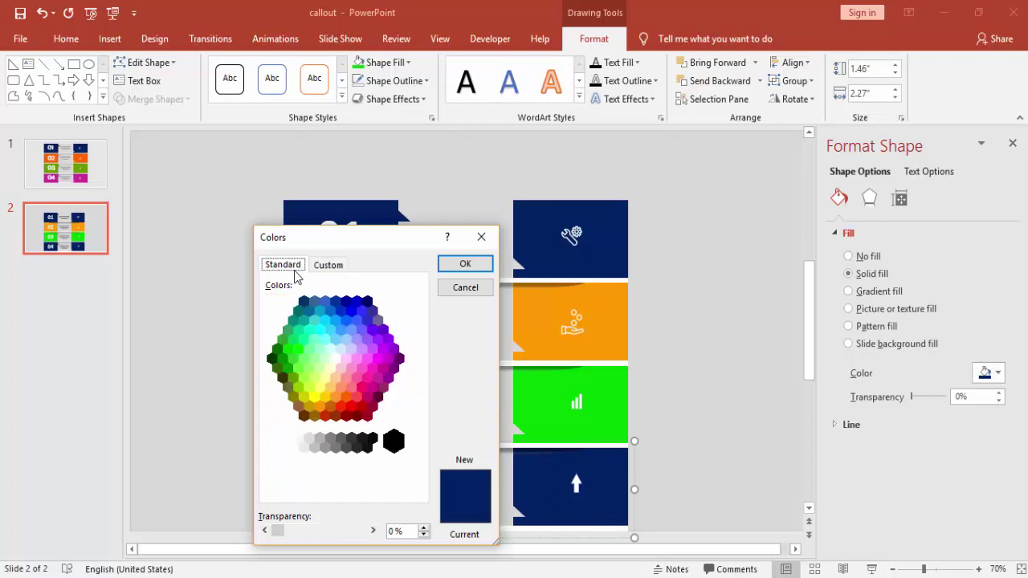
left_click(389, 360)
left_click(465, 264)
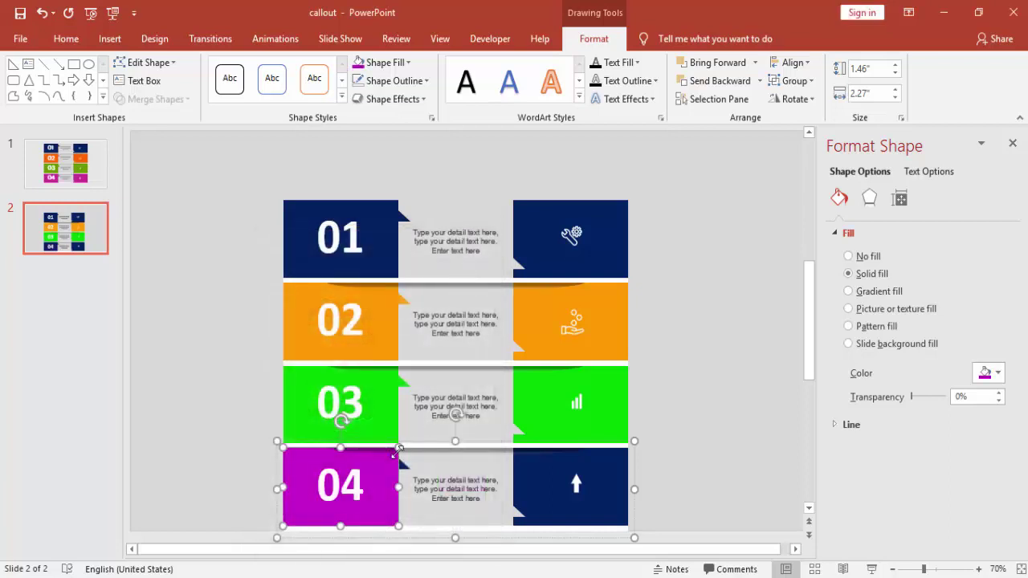
Step: Apply the same purple fill to the 04 banner's icon block
left_click(402, 465)
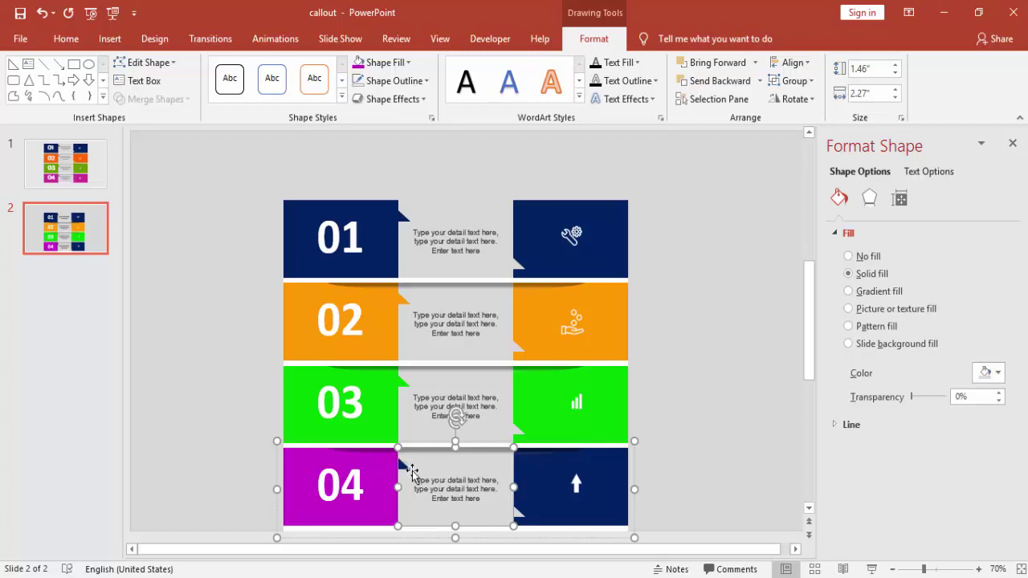
left_click(400, 465)
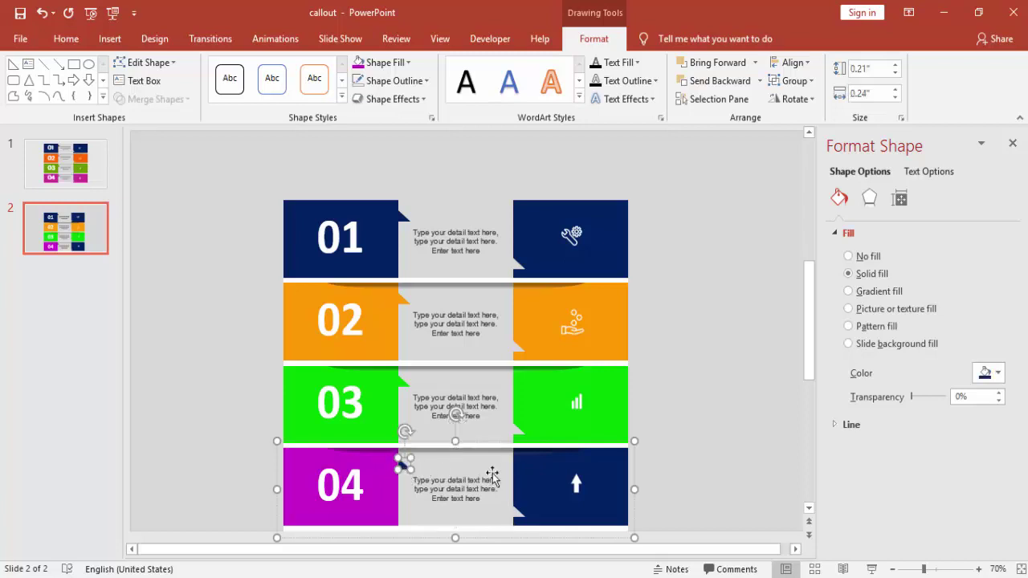
left_click(550, 482)
key("ctrl+shift+v")
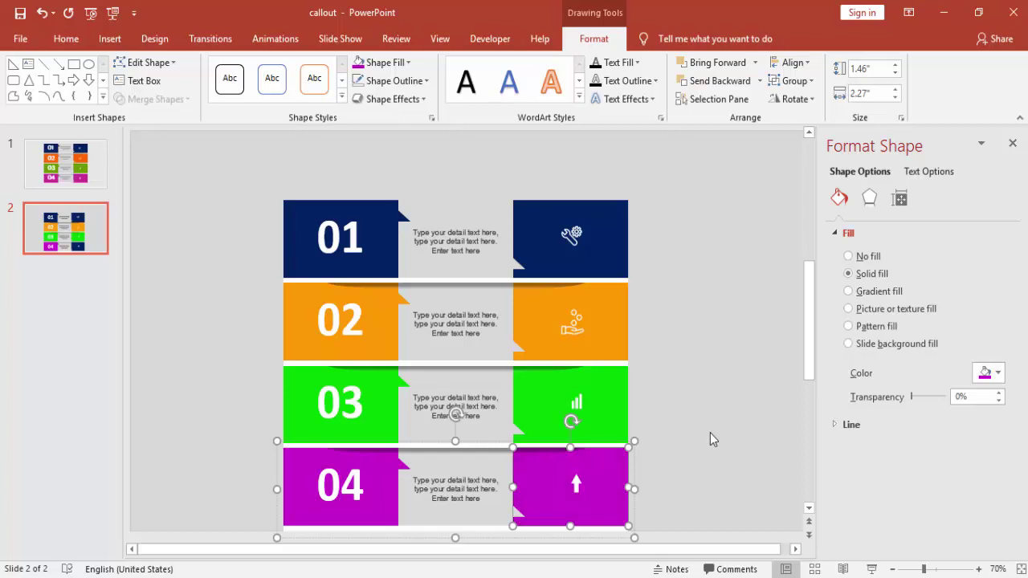
left_click(709, 369)
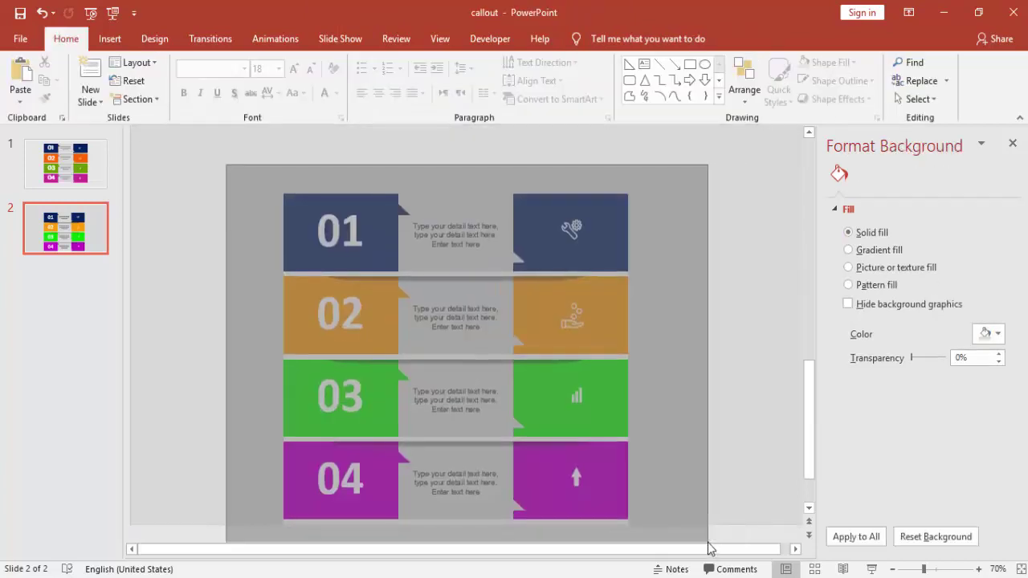
Step: Move the whole infographic slightly higher on the slide
left_click_drag(227, 179, 707, 546)
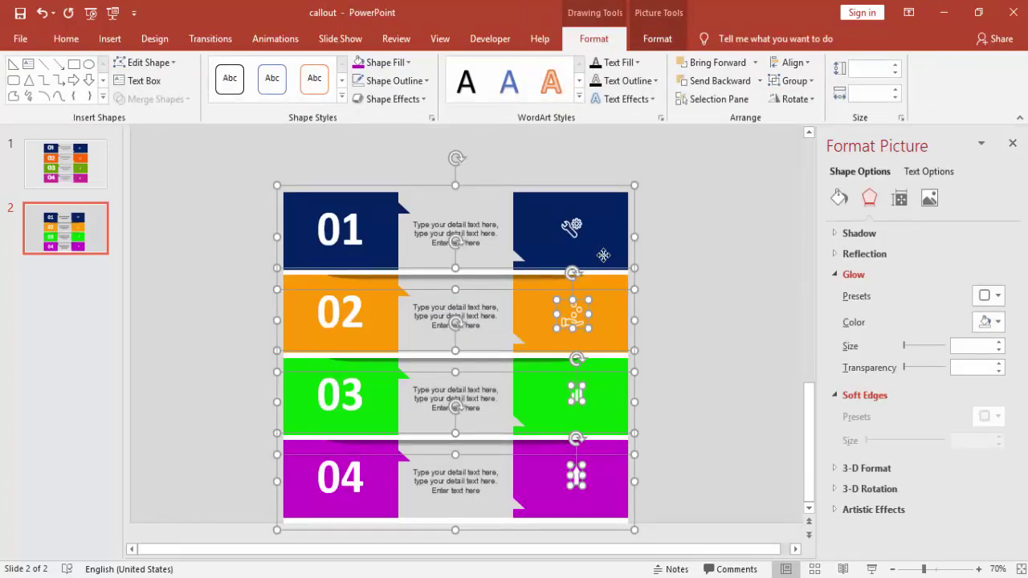
mouse_move(603, 255)
left_mouse_down()
mouse_move(602, 224)
mouse_move(604, 239)
left_mouse_up()
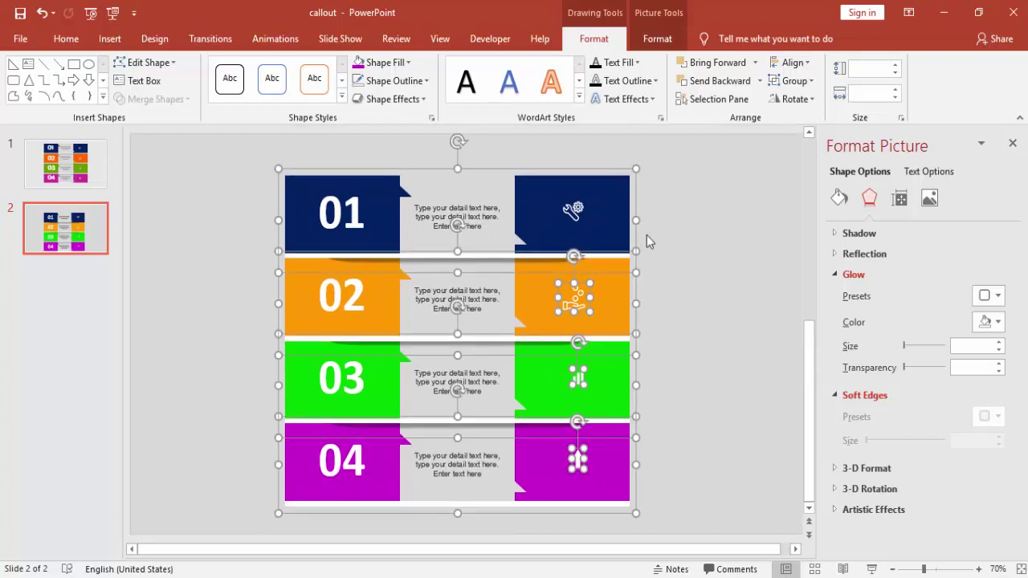
left_click(723, 266)
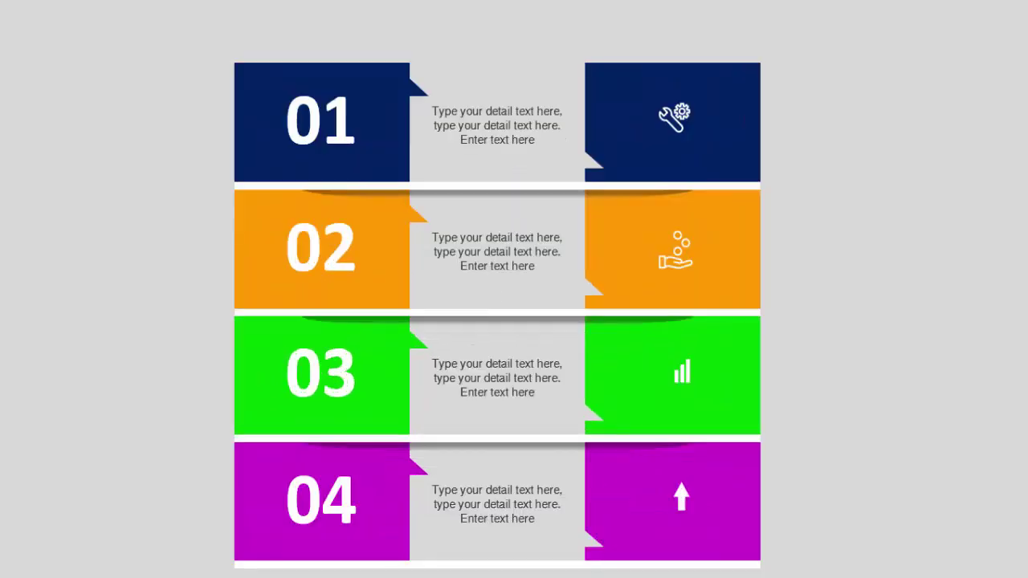